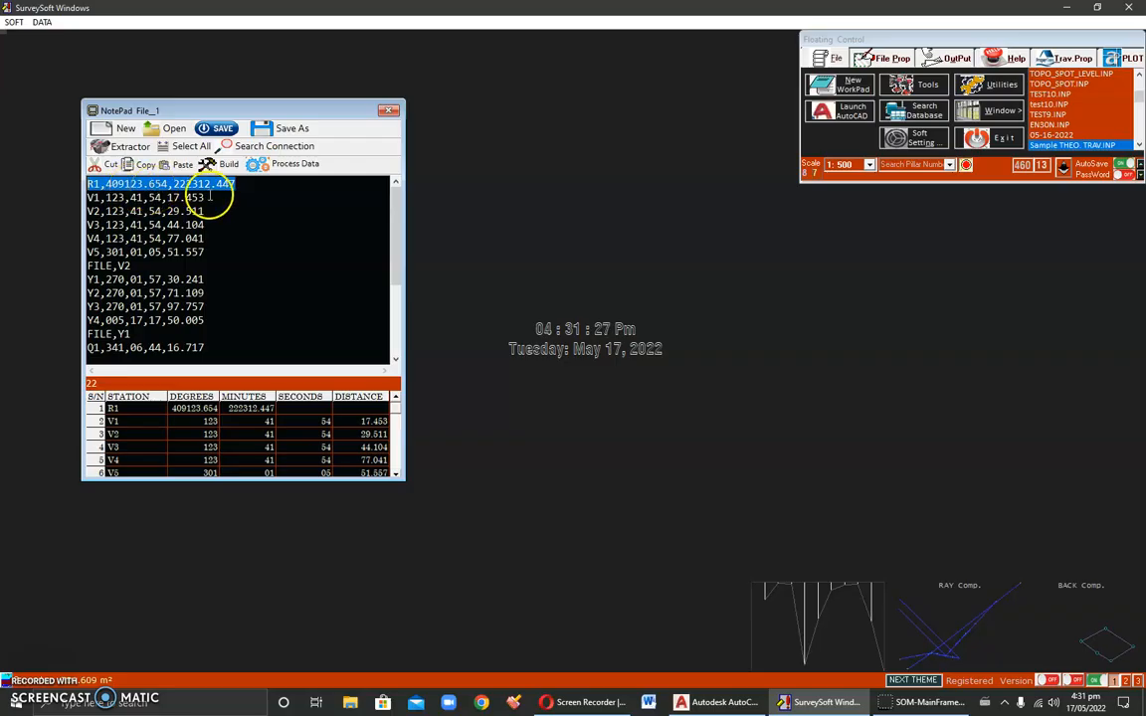
Step: Highlight the starting station R1's coordinate values in the first line of the data file
left_click_drag(238, 184, 175, 184)
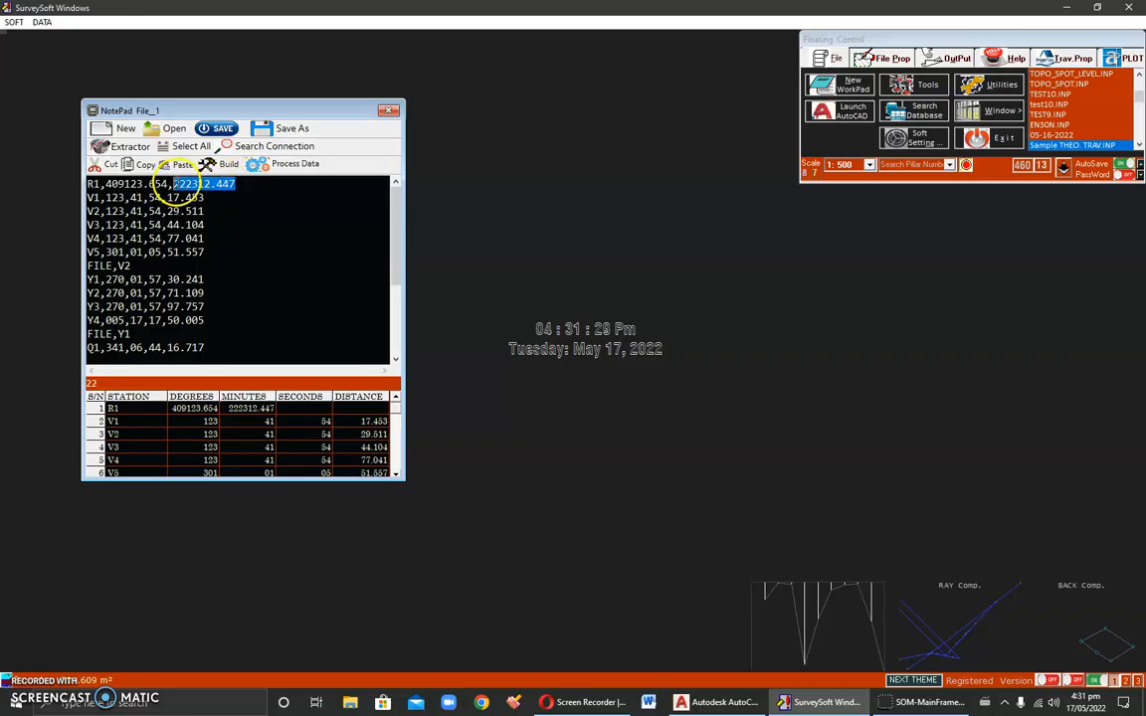
left_click_drag(104, 185, 239, 186)
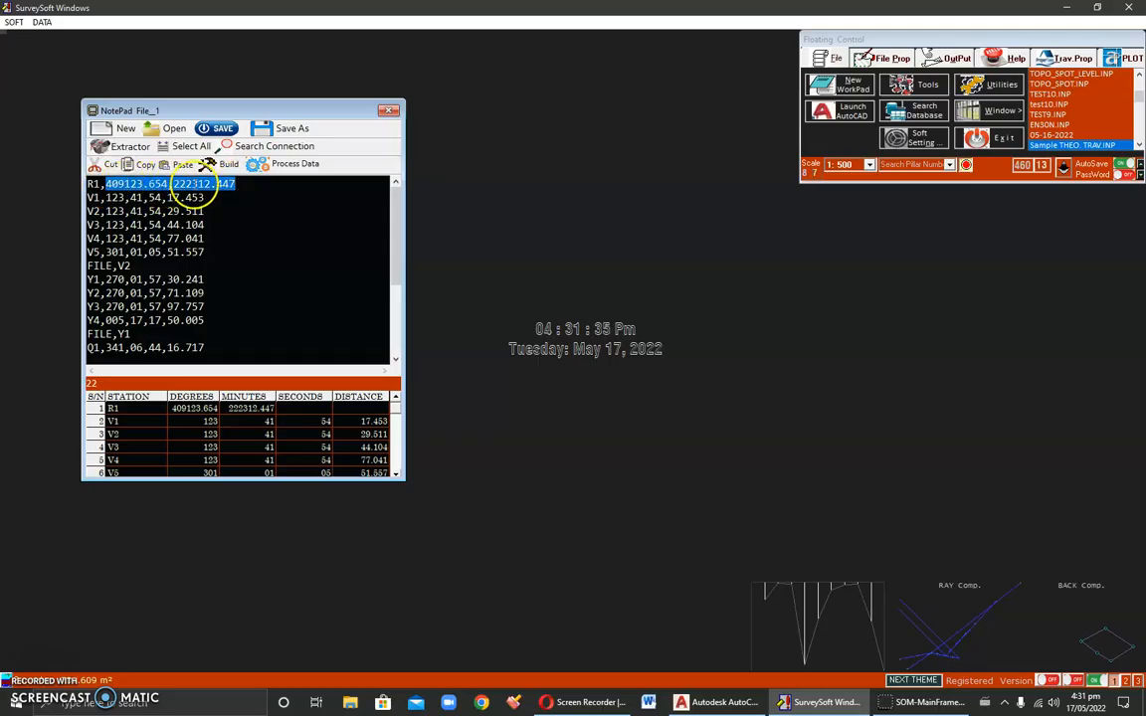
left_click(174, 186)
left_click_drag(104, 186, 239, 185)
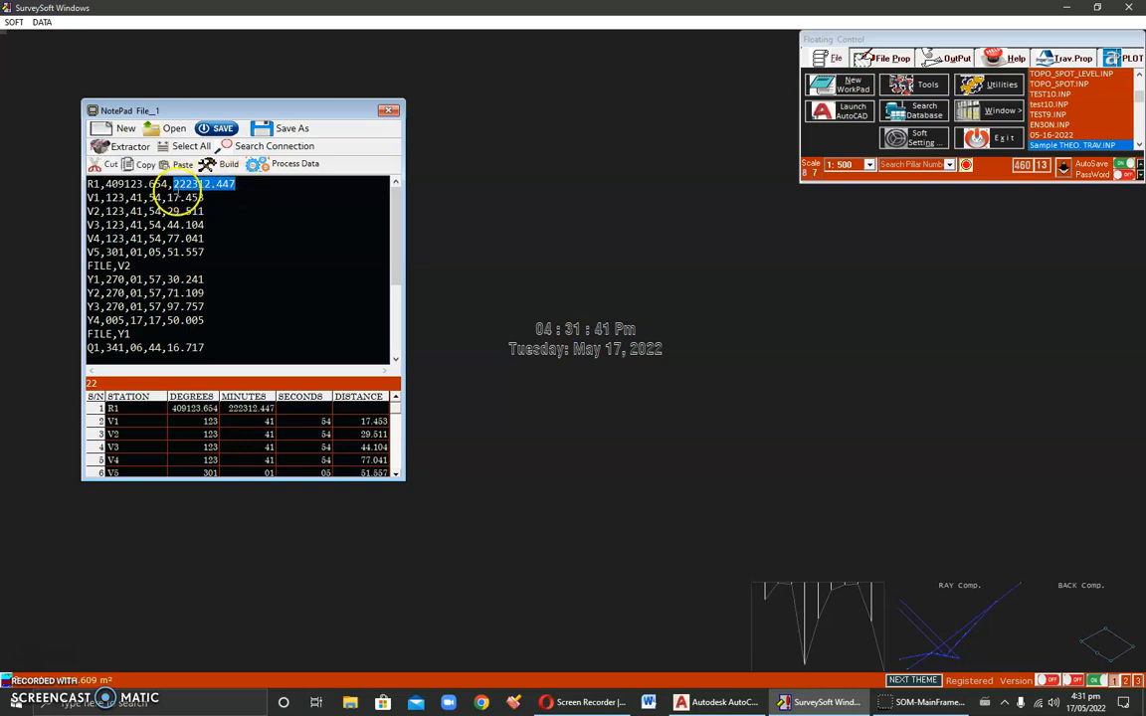
left_click_drag(103, 186, 238, 184)
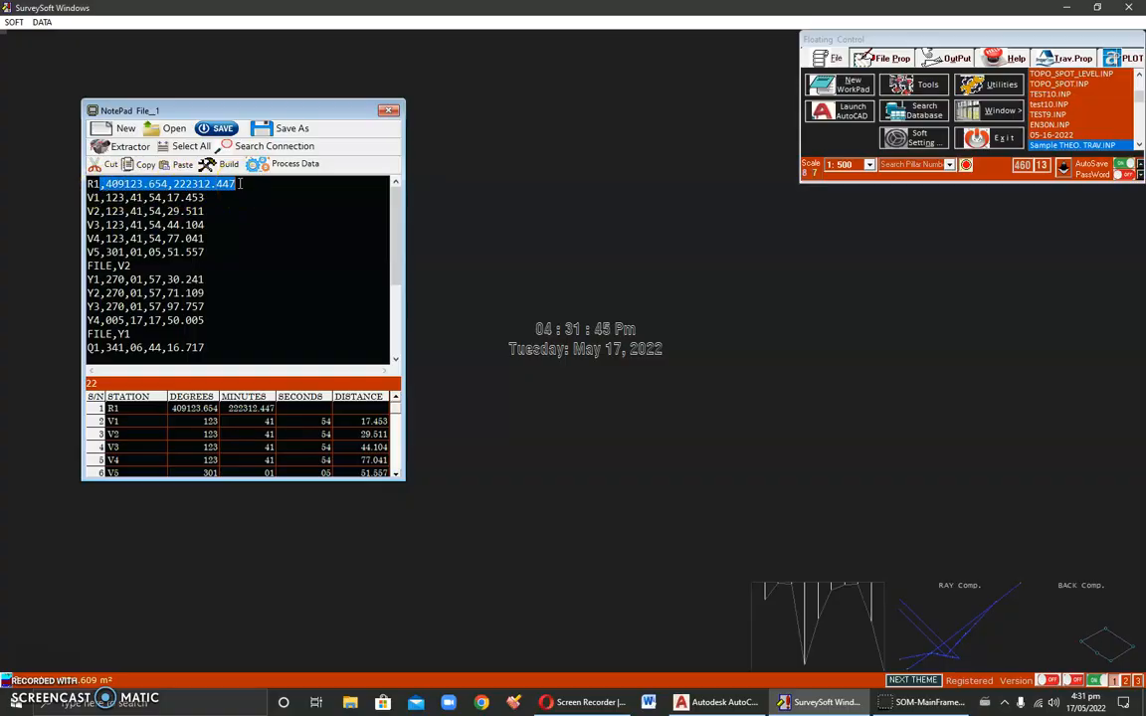
Step: Replace R1's coordinates with 100,0, then paste the original coordinates back
key("ctrl+x")
type(",100,0")
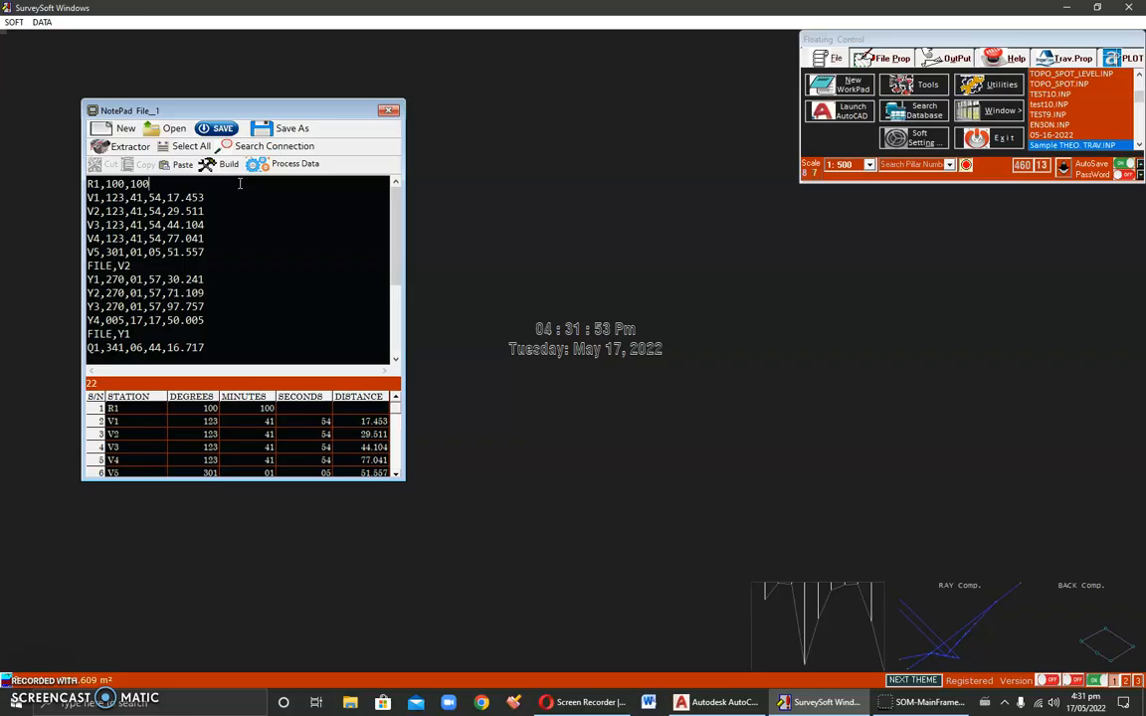
key("BackSpace")
key("BackSpace")
key("BackSpace")
type("0")
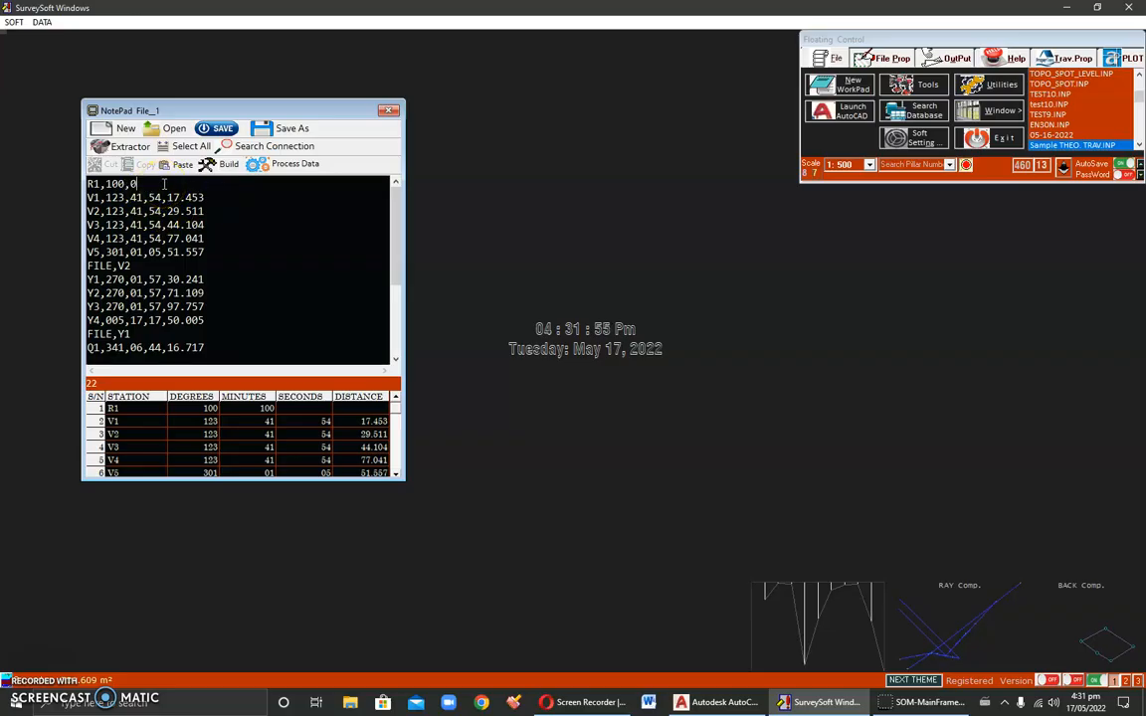
left_click_drag(154, 184, 100, 186)
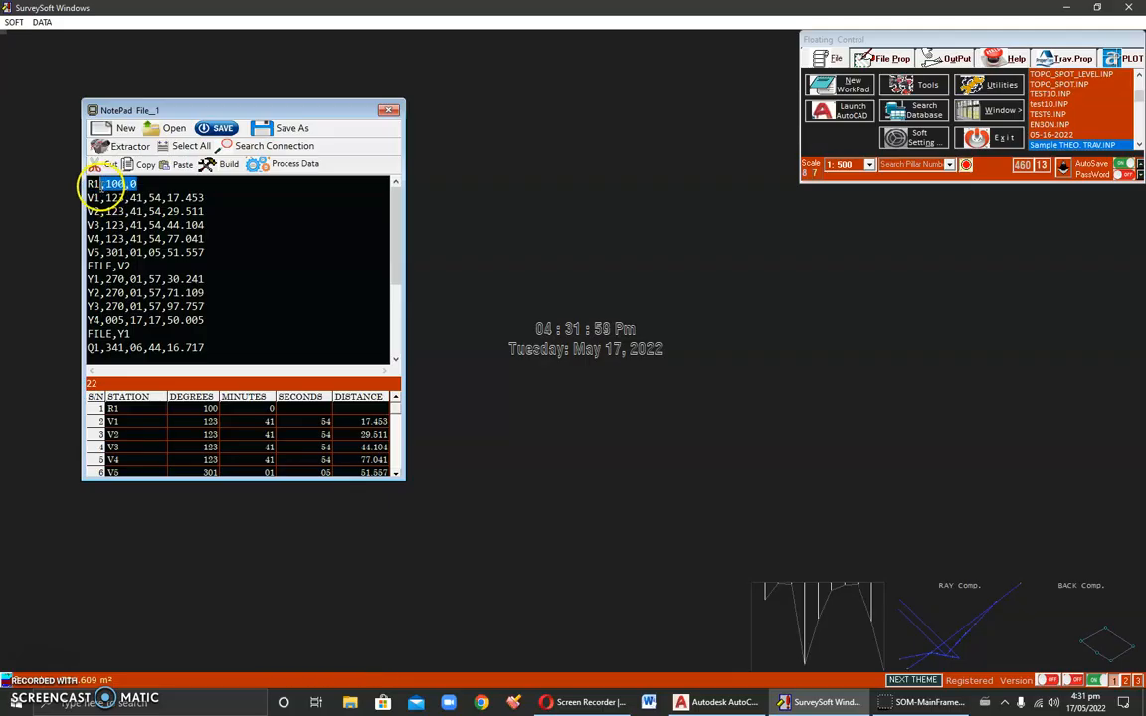
key("ctrl+v")
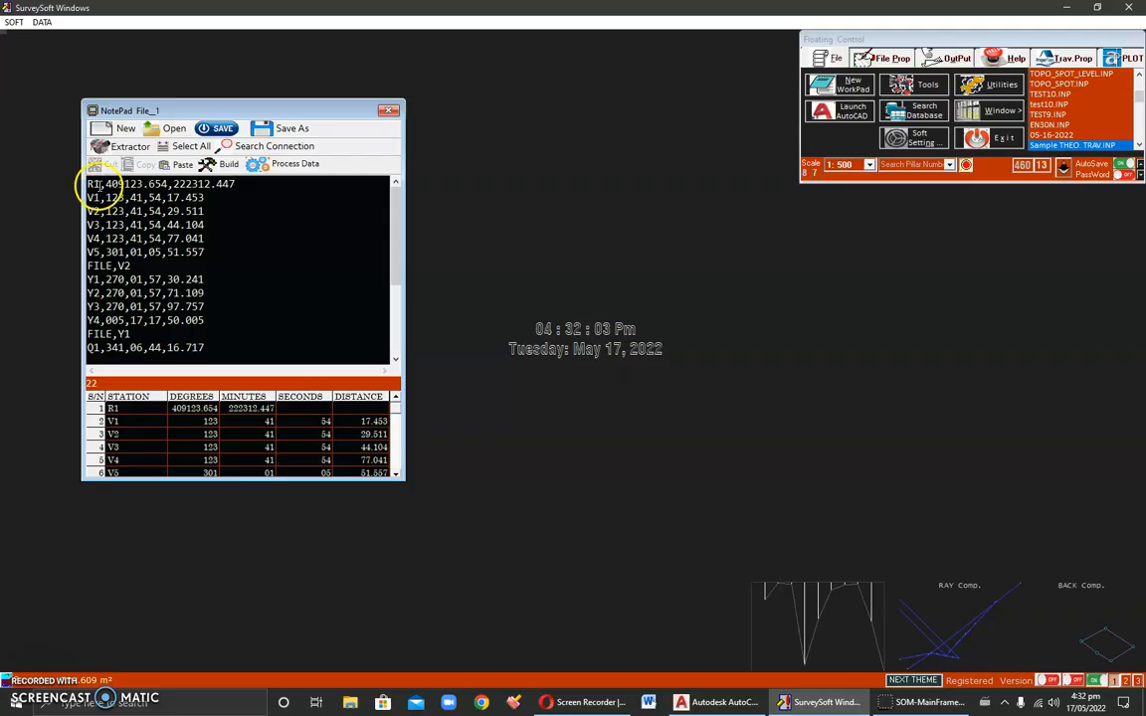
Step: Highlight the V1 observation line, its station name and its values
mouse_move(100, 185)
left_mouse_down()
mouse_move(79, 185)
mouse_move(88, 198)
left_mouse_up()
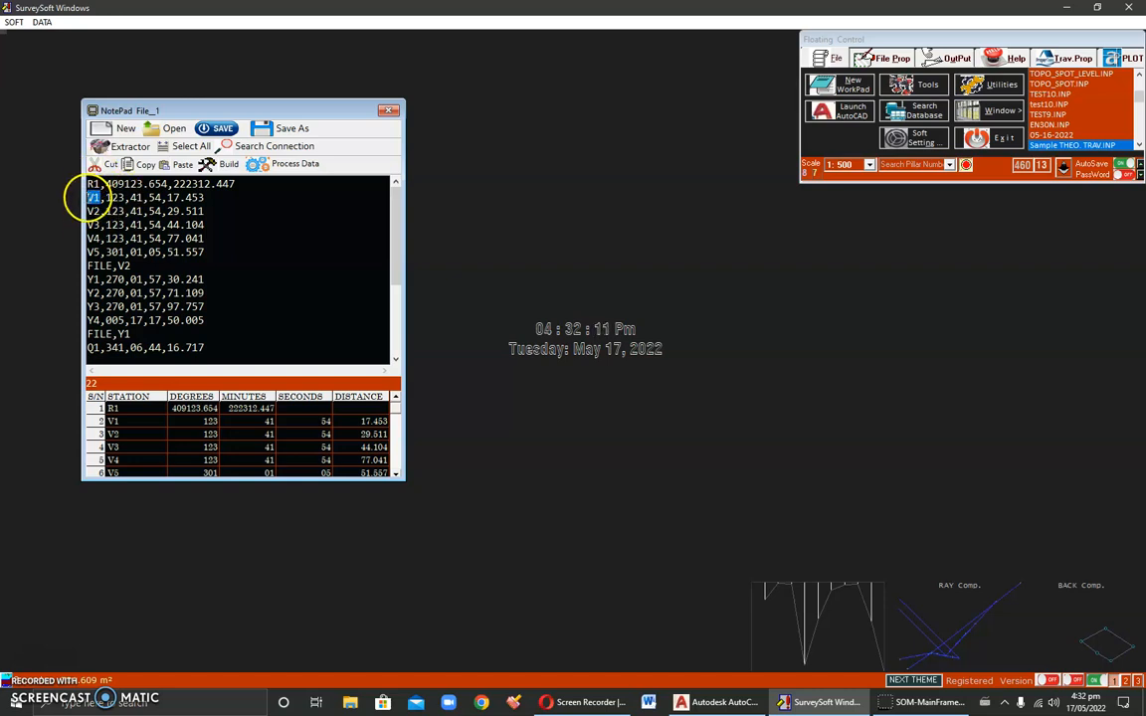
left_click(88, 199)
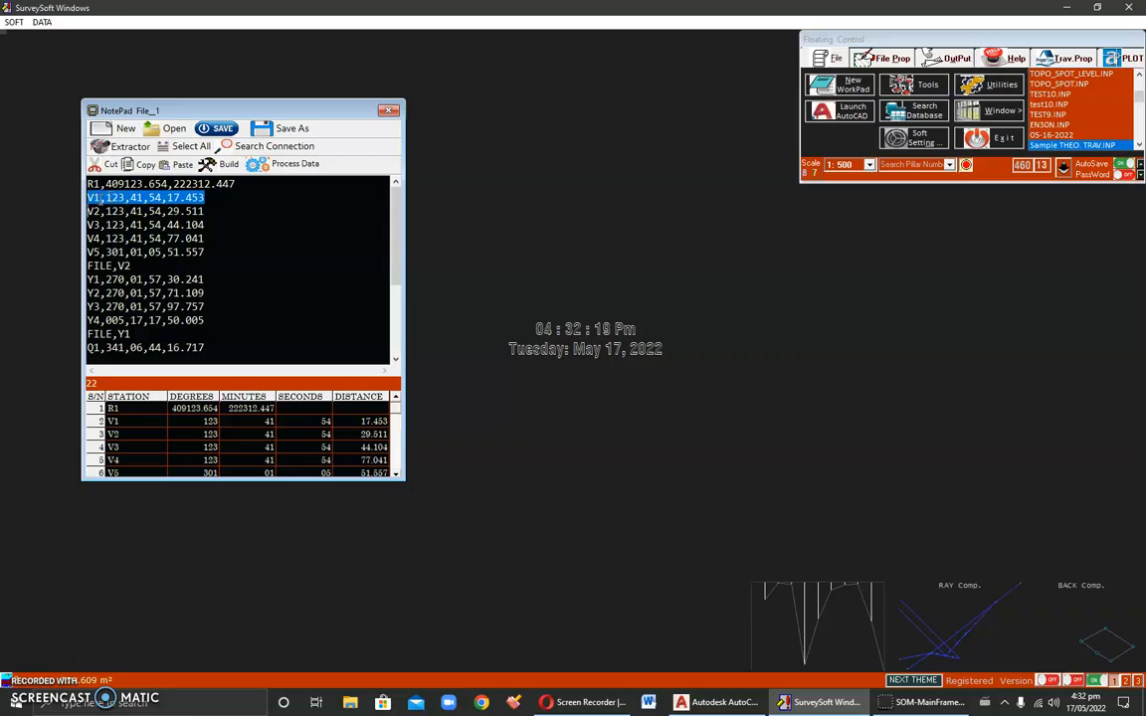
left_click(93, 198)
left_click_drag(105, 198, 209, 198)
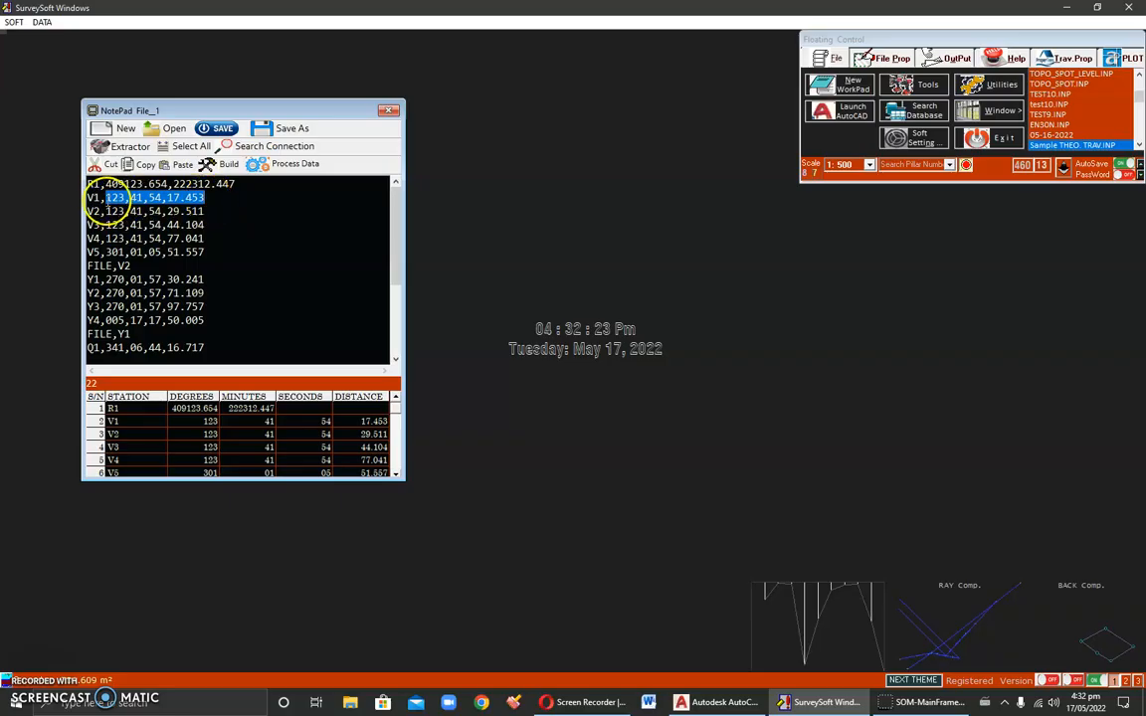
left_click(95, 198)
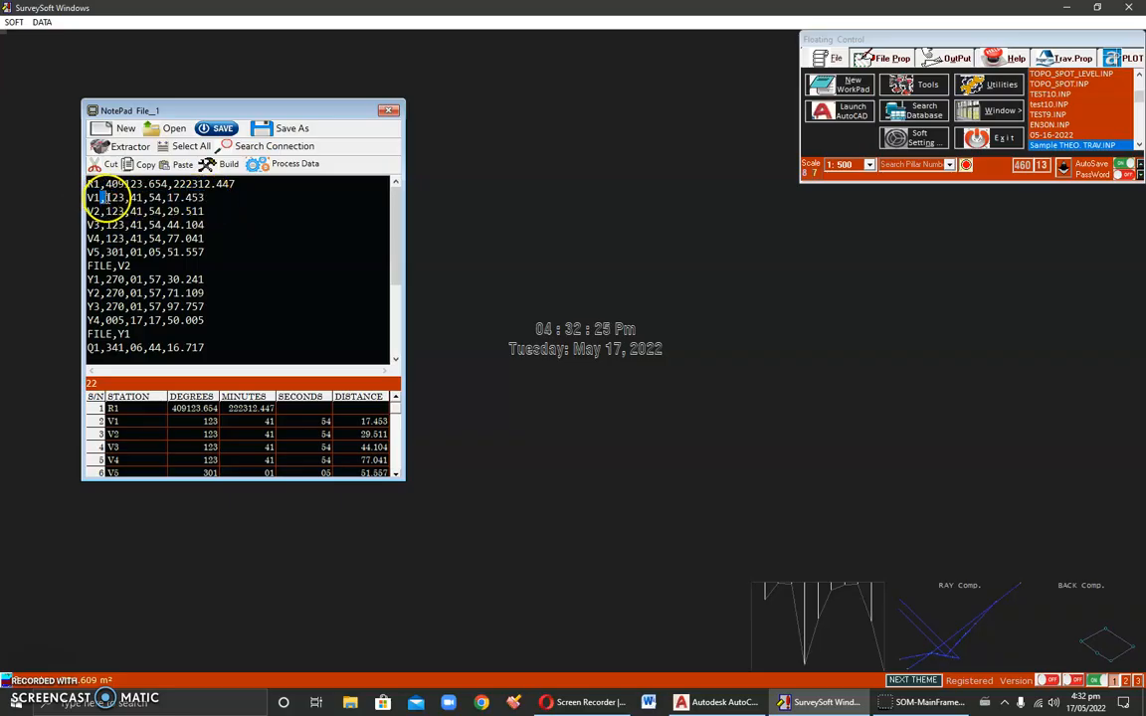
Step: Examine each field of the V1 line: station, degrees, minutes, seconds and distance
double_click(135, 197)
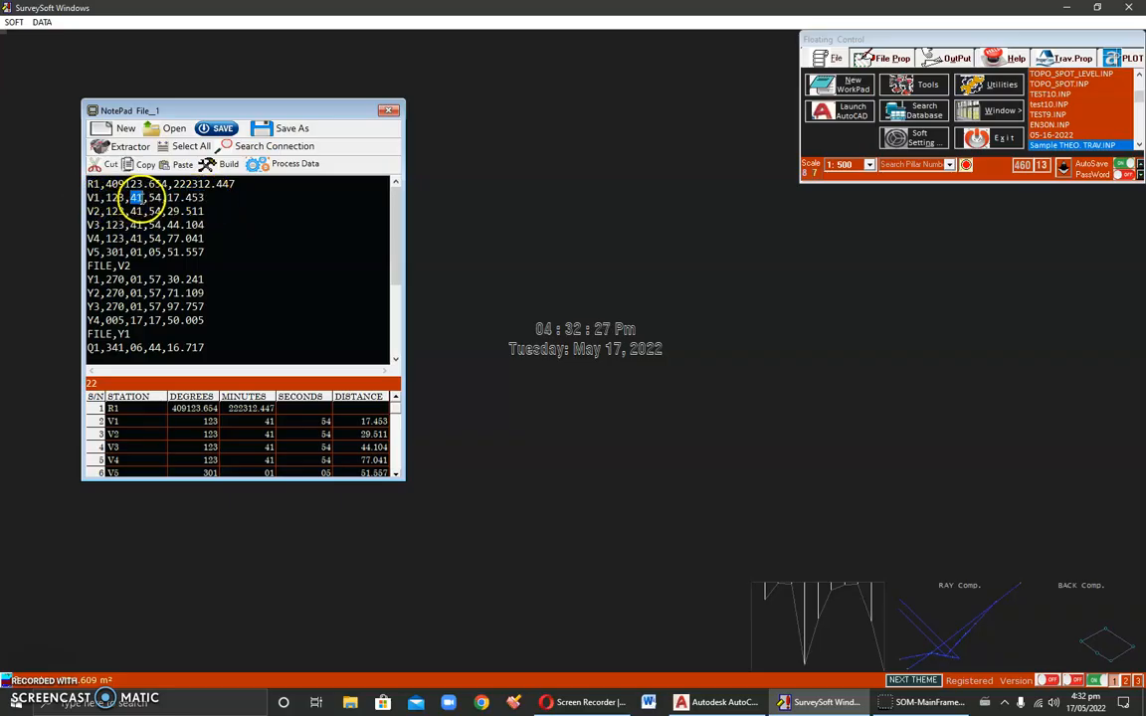
double_click(154, 198)
double_click(171, 198)
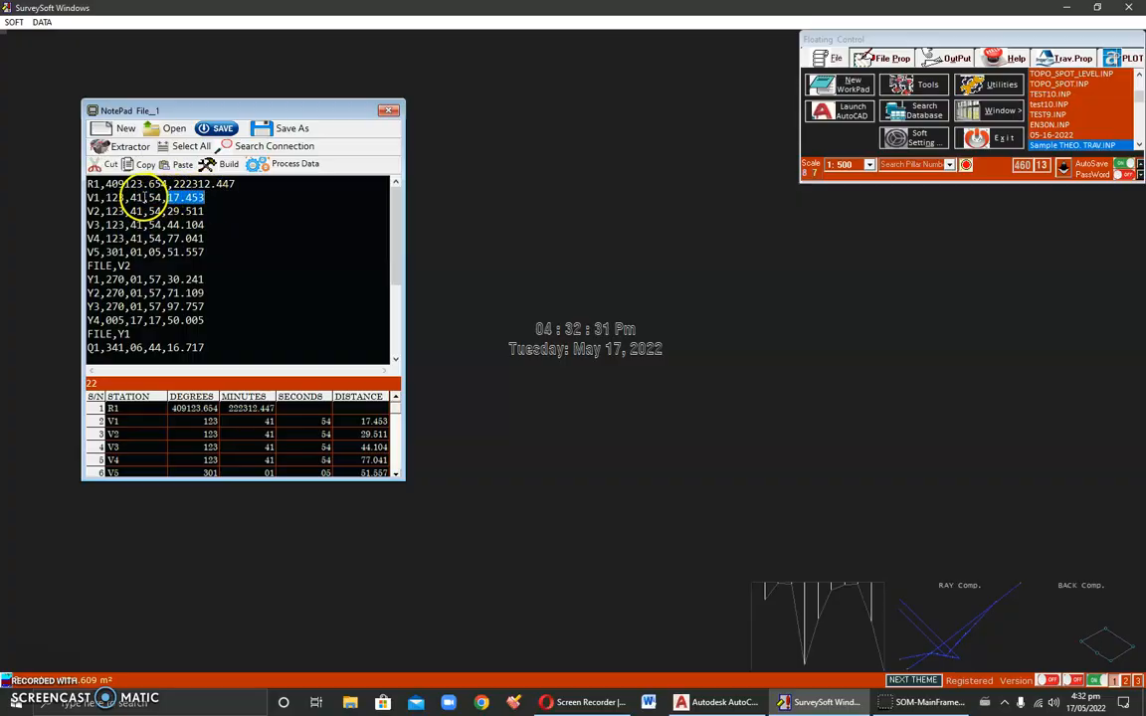
double_click(154, 198)
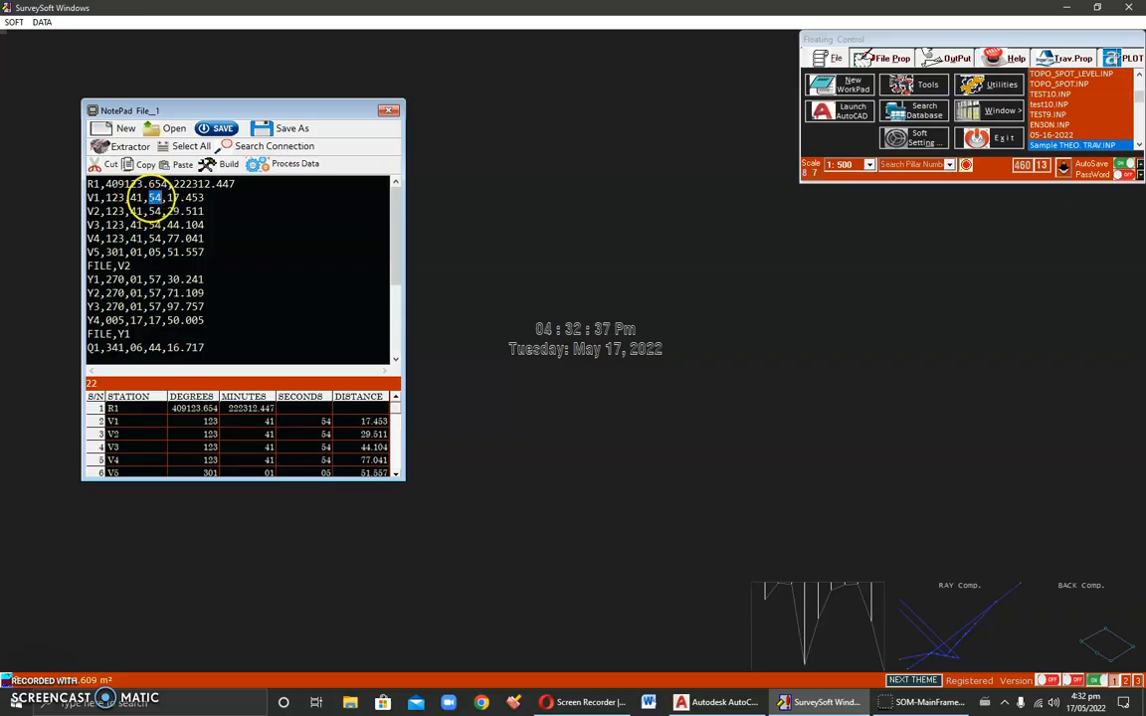
double_click(92, 198)
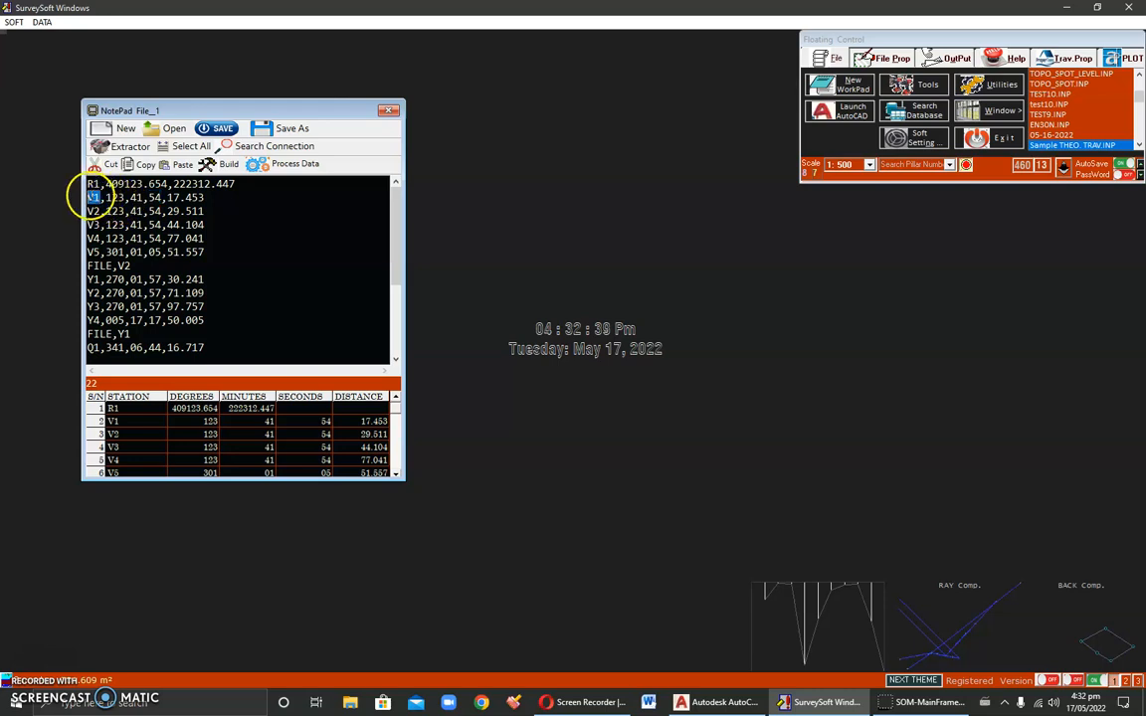
double_click(115, 198)
double_click(137, 198)
double_click(156, 198)
double_click(211, 199)
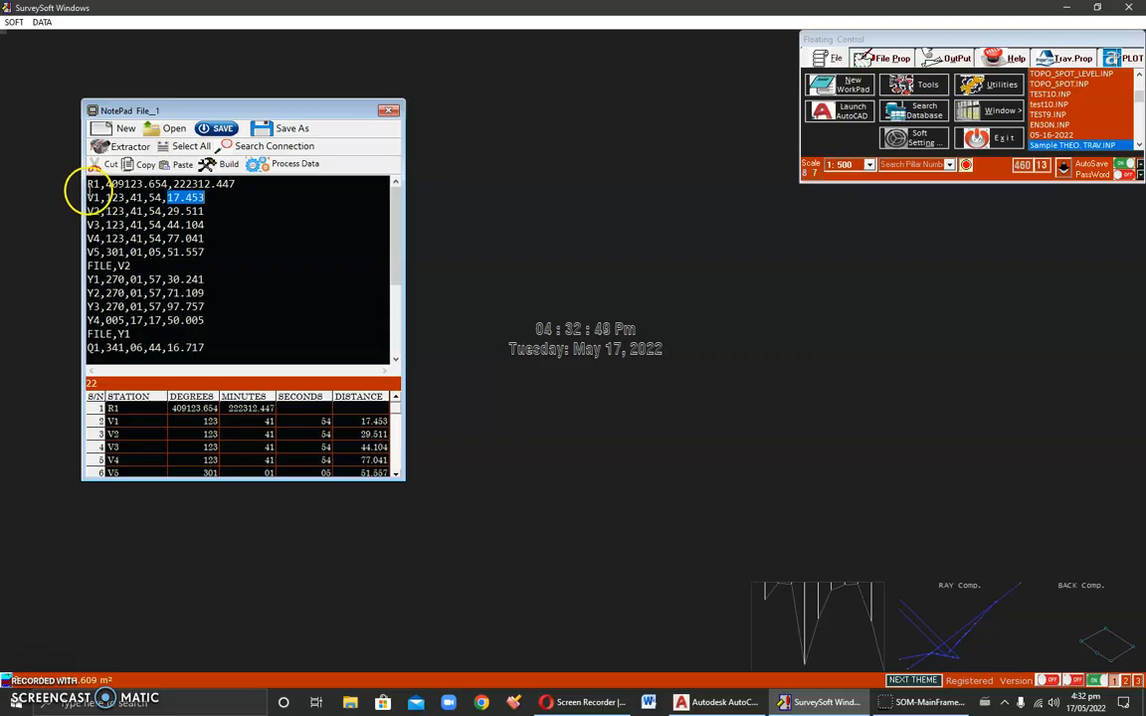
left_click(88, 184)
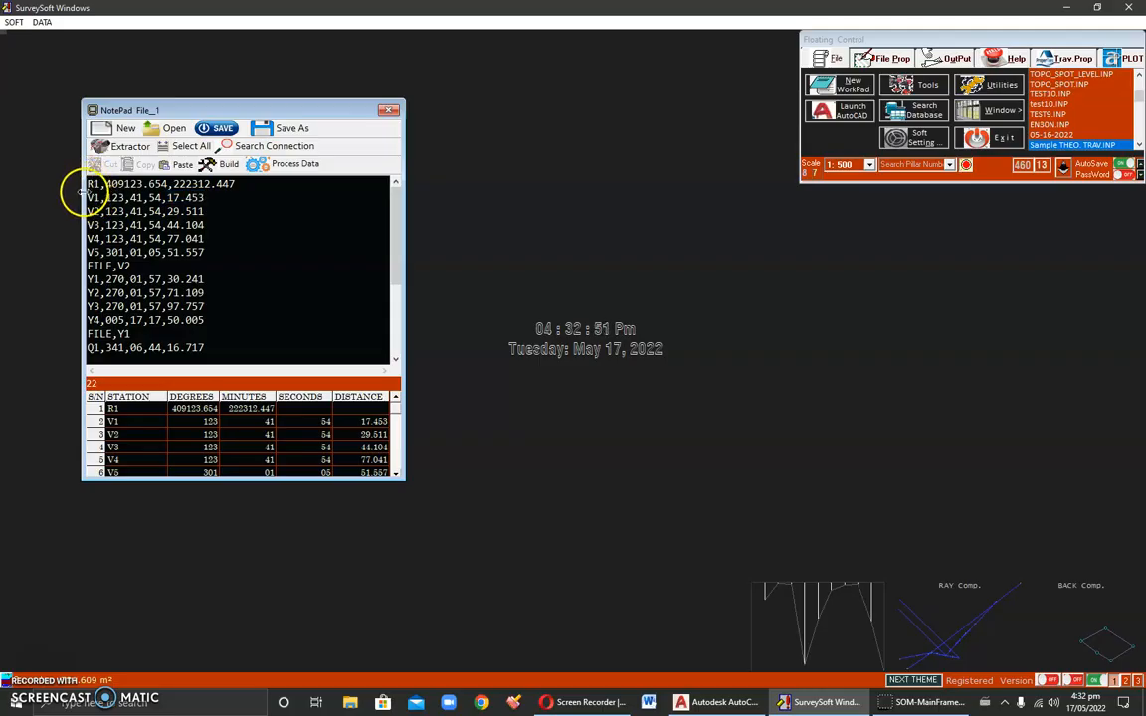
Step: Examine the V1 to V5 lines and the FILE,V2 header that follows them
left_click_drag(88, 197, 118, 266)
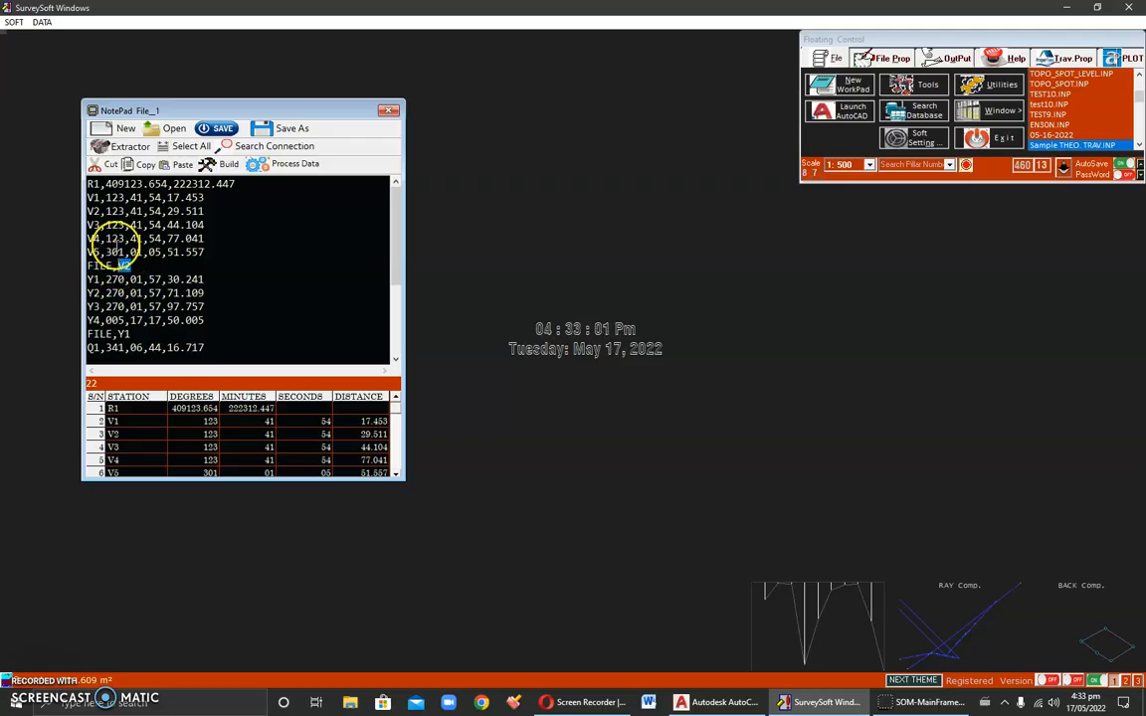
left_click_drag(89, 211, 205, 210)
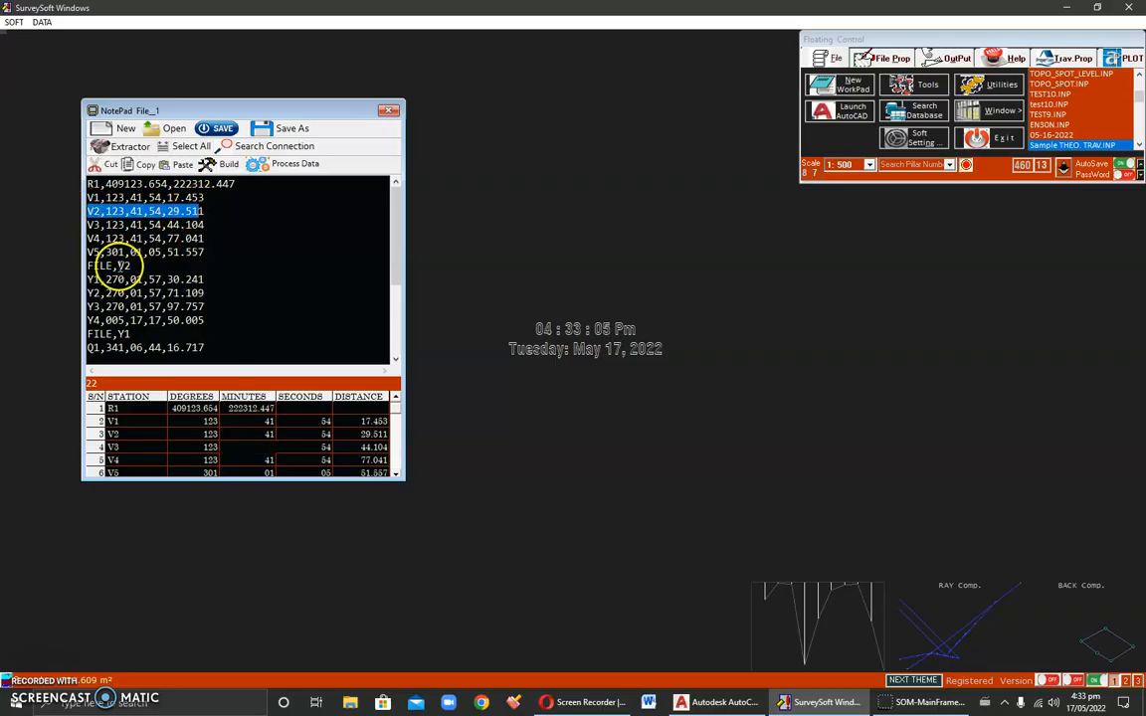
left_click_drag(113, 265, 87, 266)
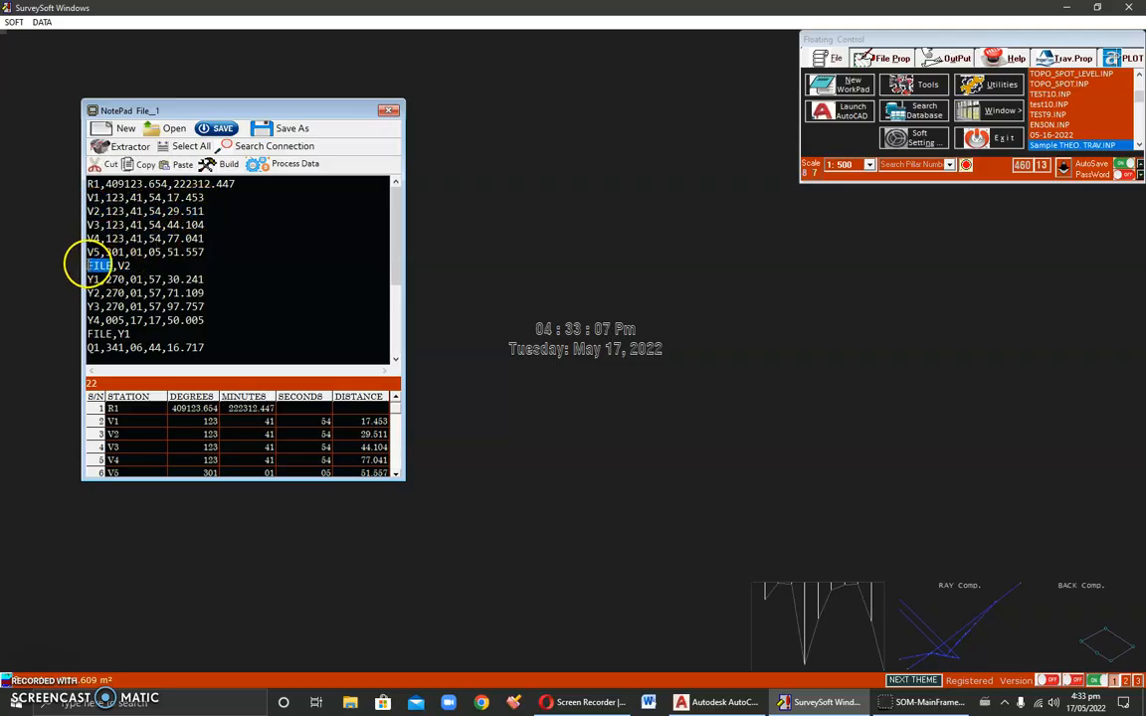
double_click(130, 266)
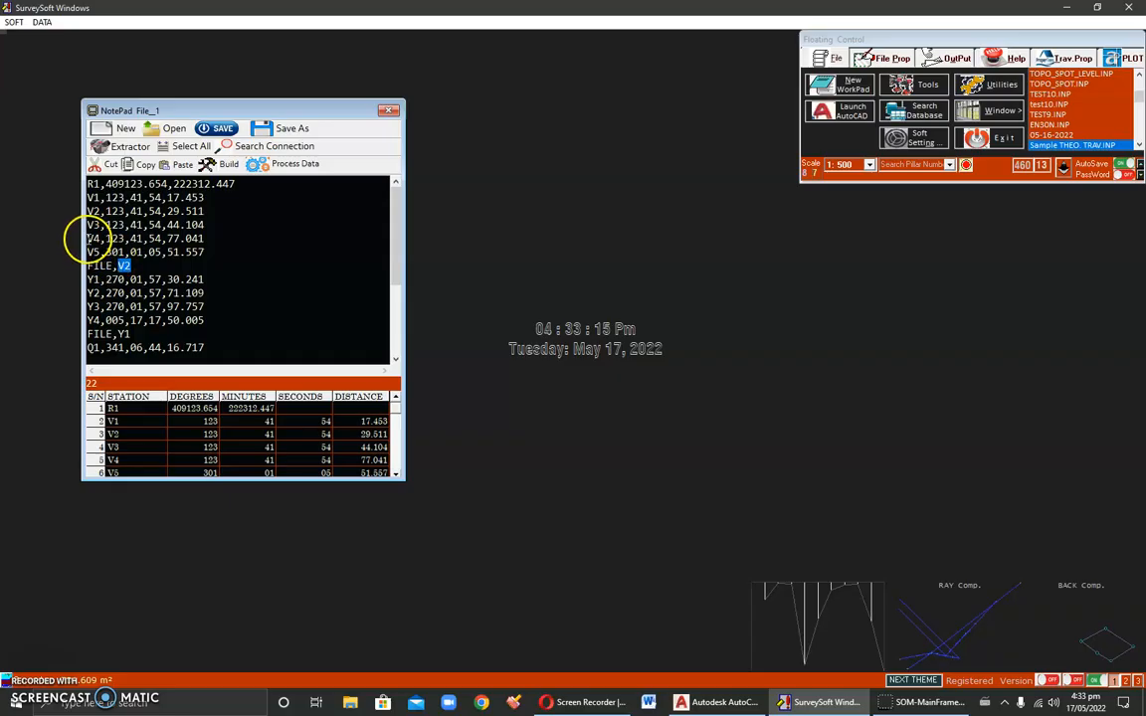
left_click_drag(87, 211, 101, 211)
left_click_drag(204, 211, 79, 213)
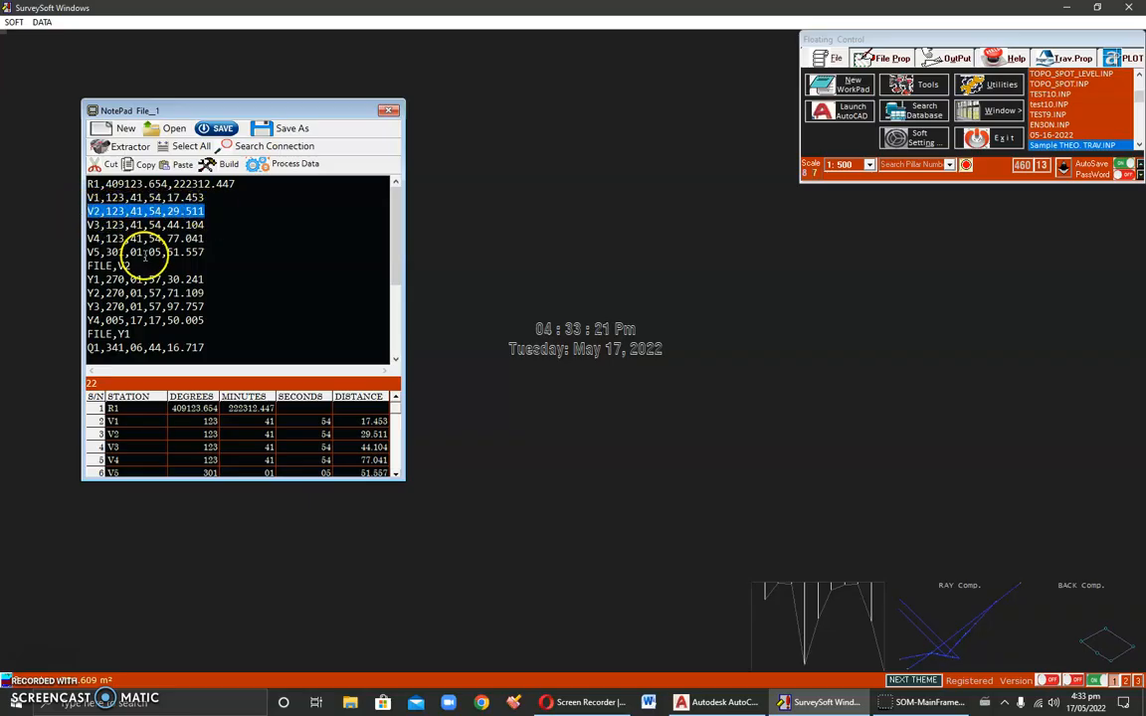
Step: Compare the R1 coordinate values with the V2 line's observation values
left_click(145, 262)
left_click_drag(87, 279, 83, 316)
left_click_drag(107, 185, 235, 184)
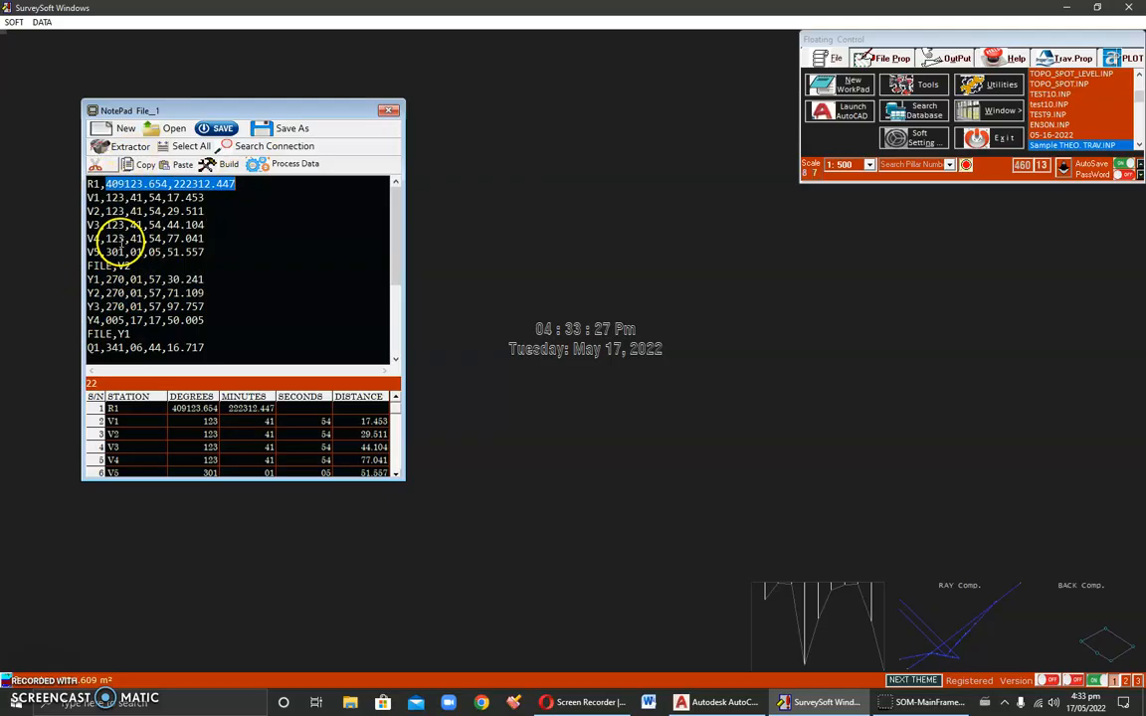
left_click_drag(105, 211, 207, 211)
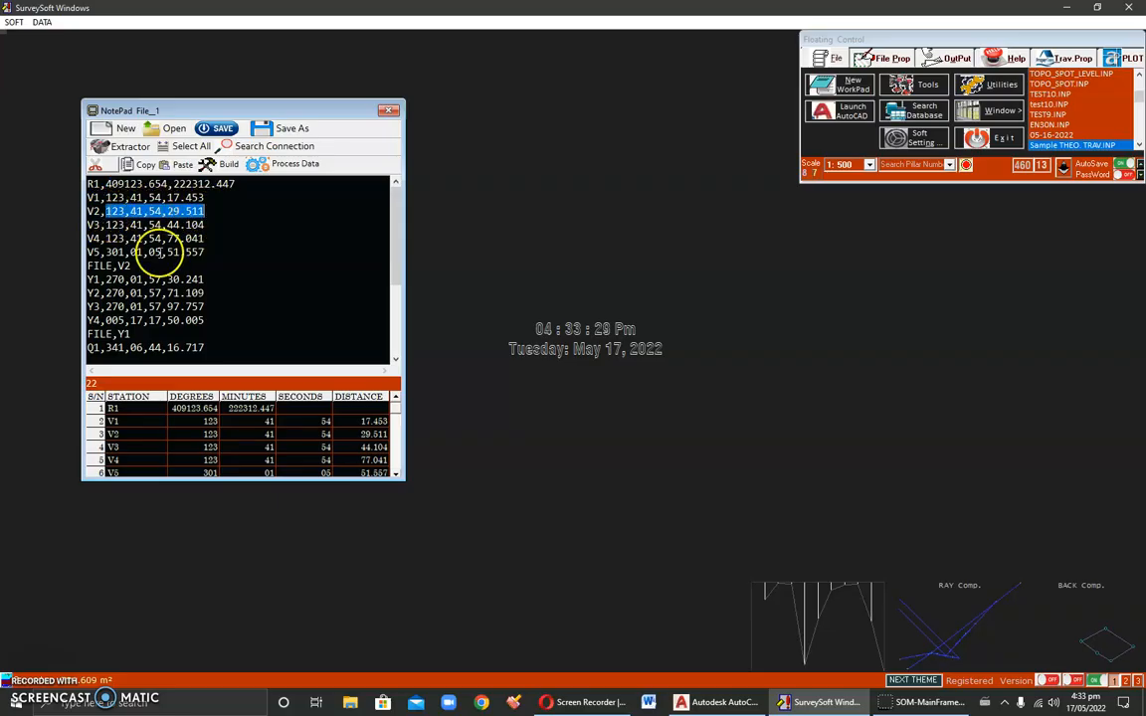
left_click(107, 278)
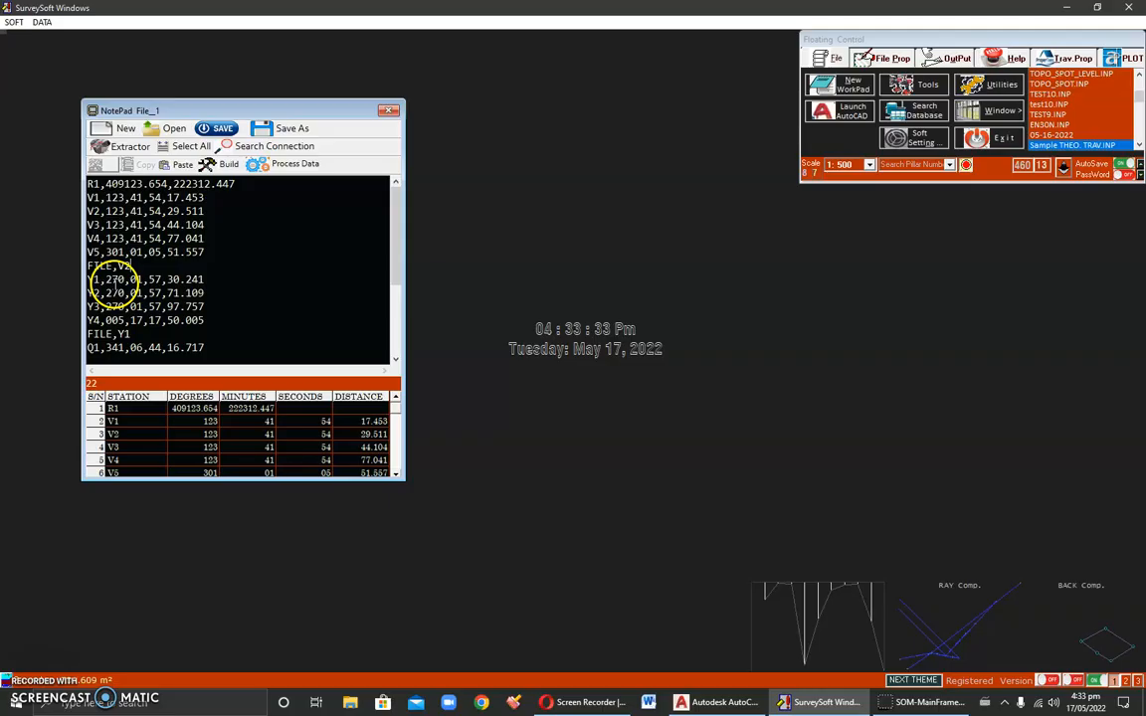
Step: Examine the Y1 to Y4 station block and the FILE,Y1 header below it
scroll(110, 285, "down", 1)
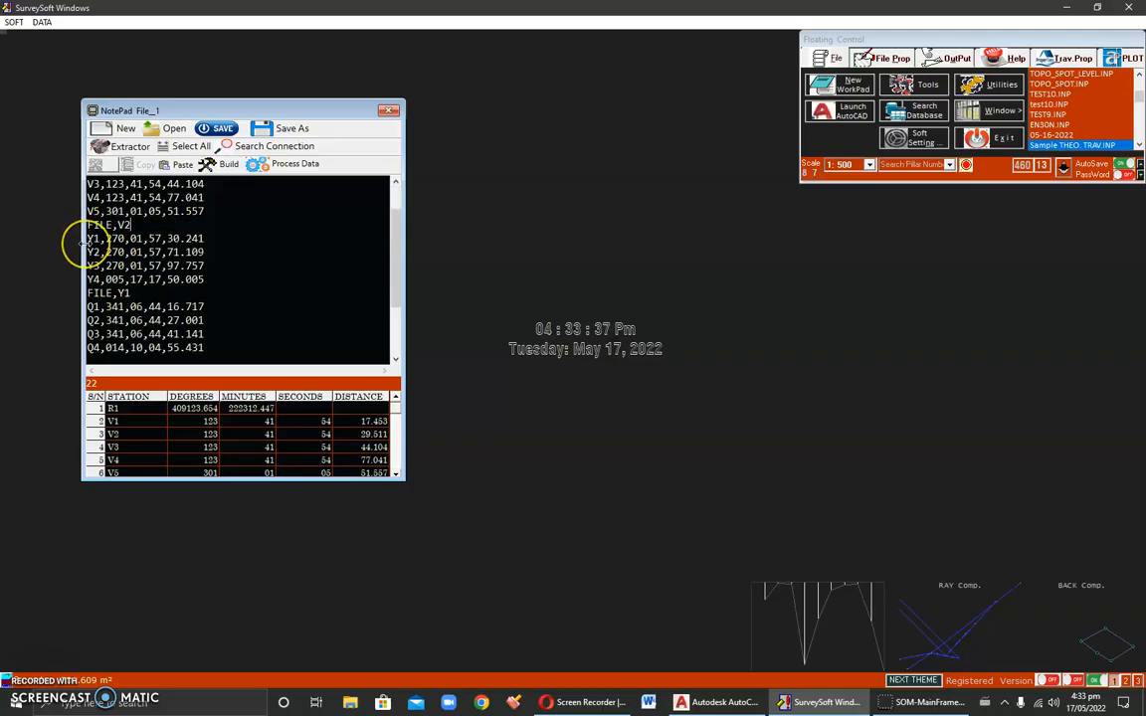
left_click_drag(87, 239, 85, 289)
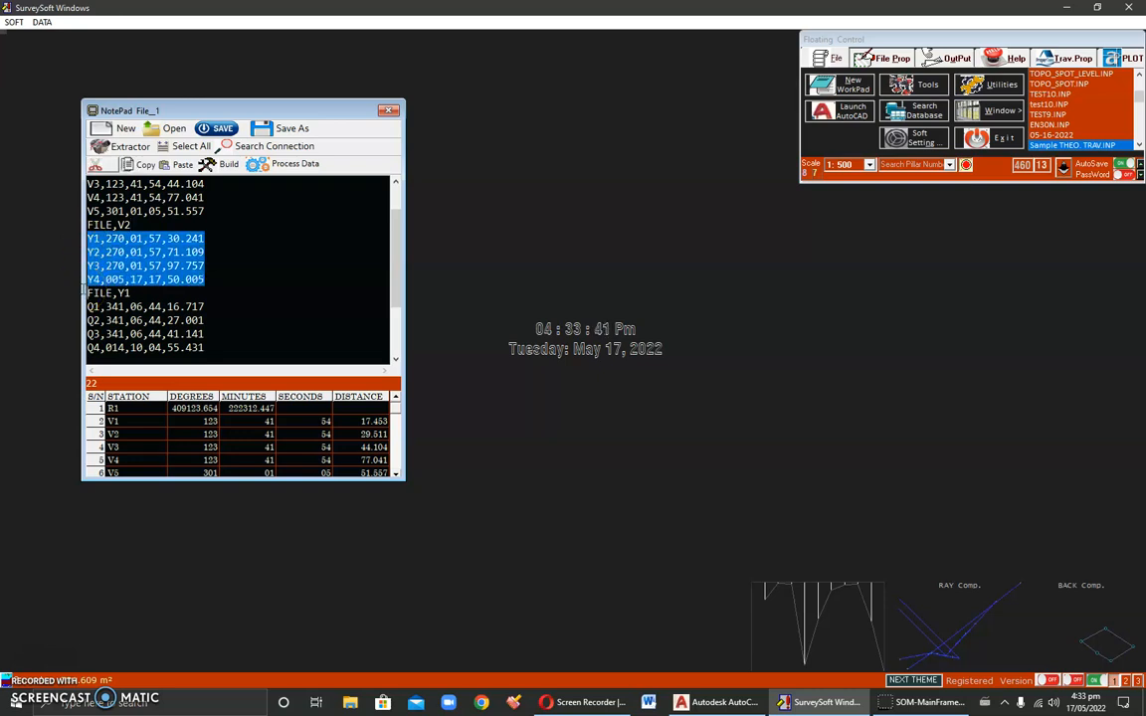
scroll(150, 259, "down", 2)
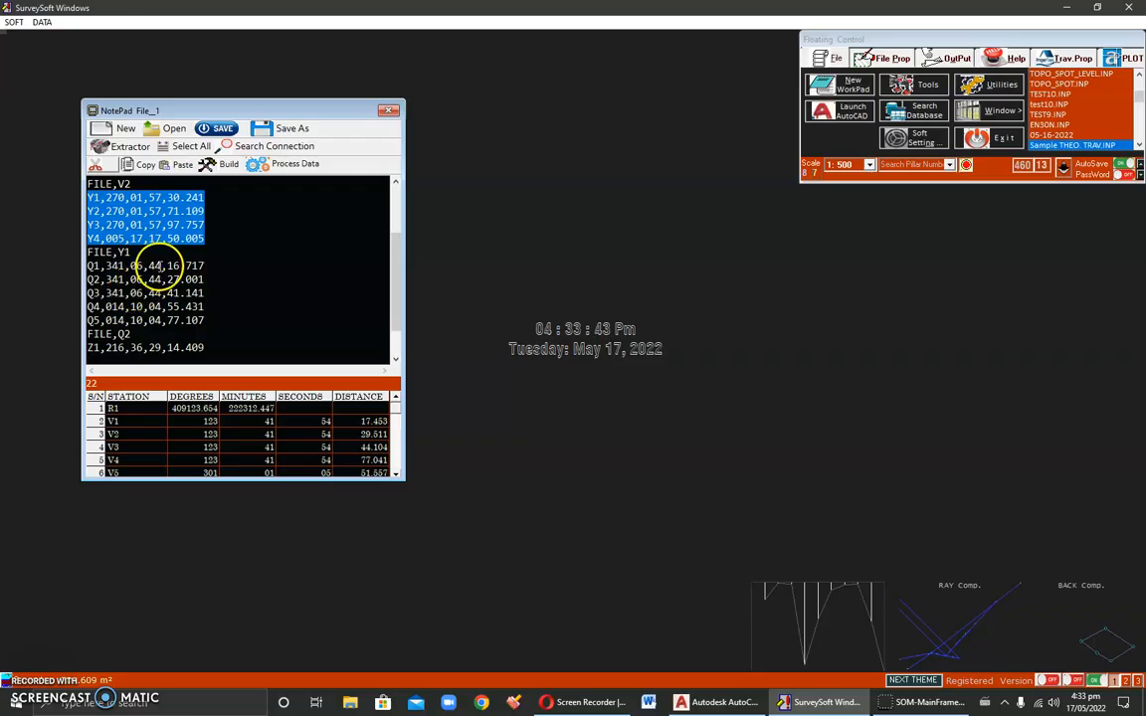
left_click_drag(133, 212, 115, 212)
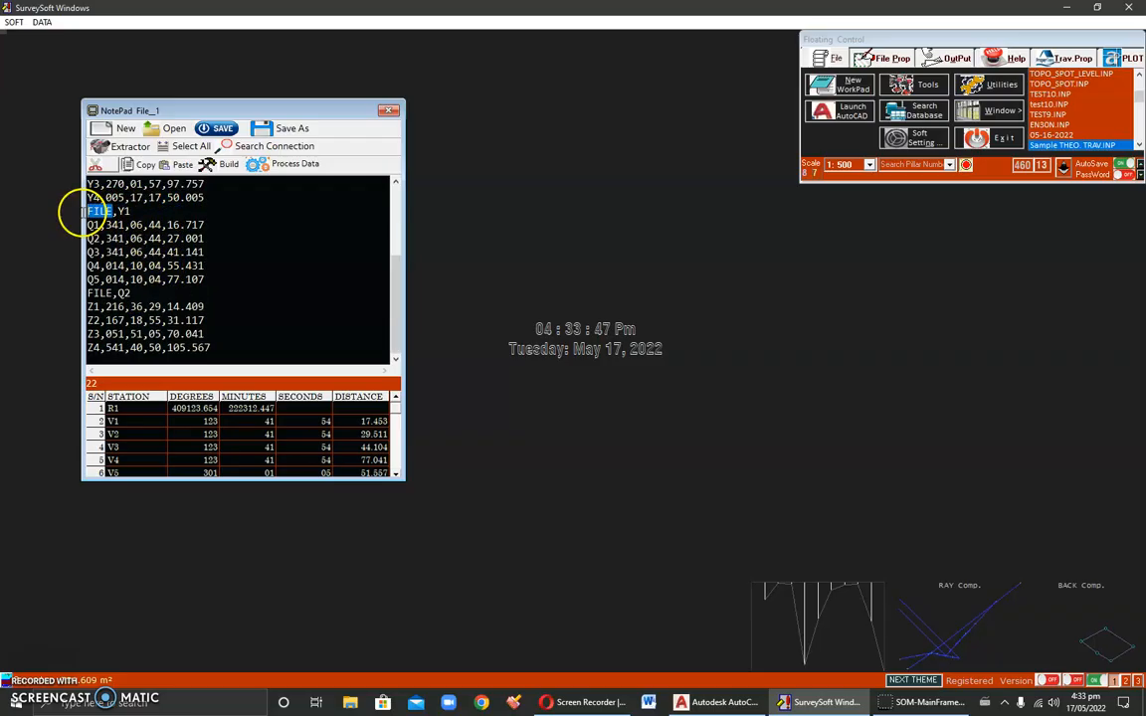
Step: Examine the Y1 station line and the FILE,Y1 header that refers to it
left_click_drag(166, 101, 166, 38)
left_click_drag(184, 478, 153, 614)
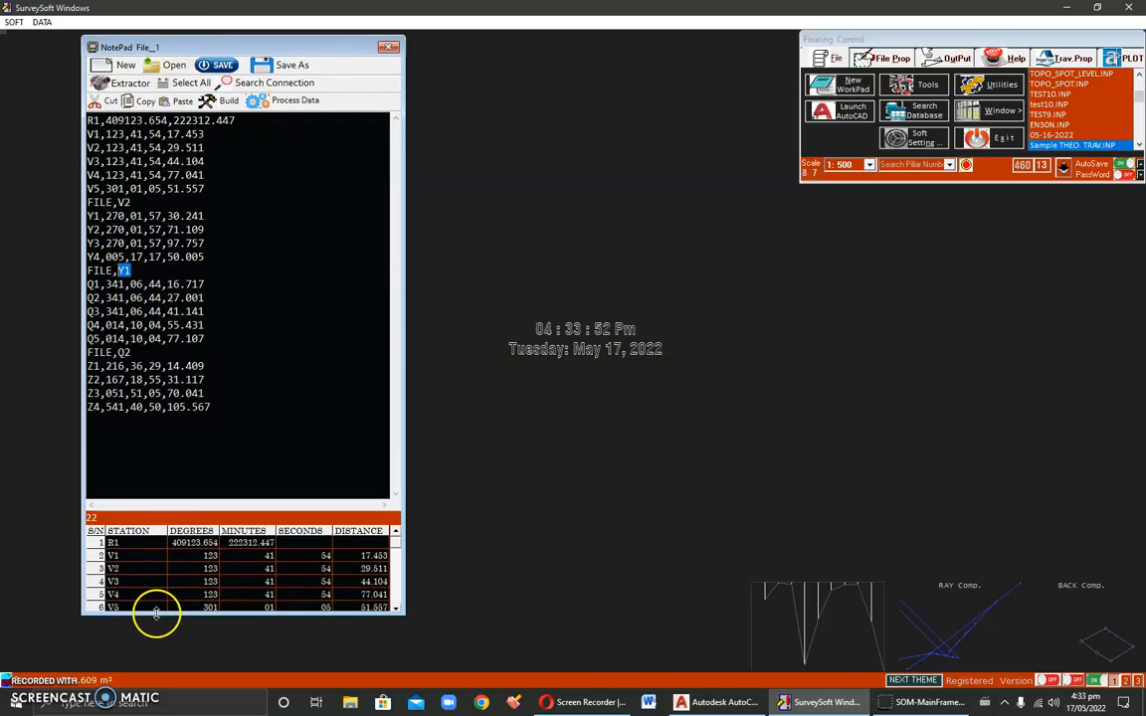
double_click(94, 216)
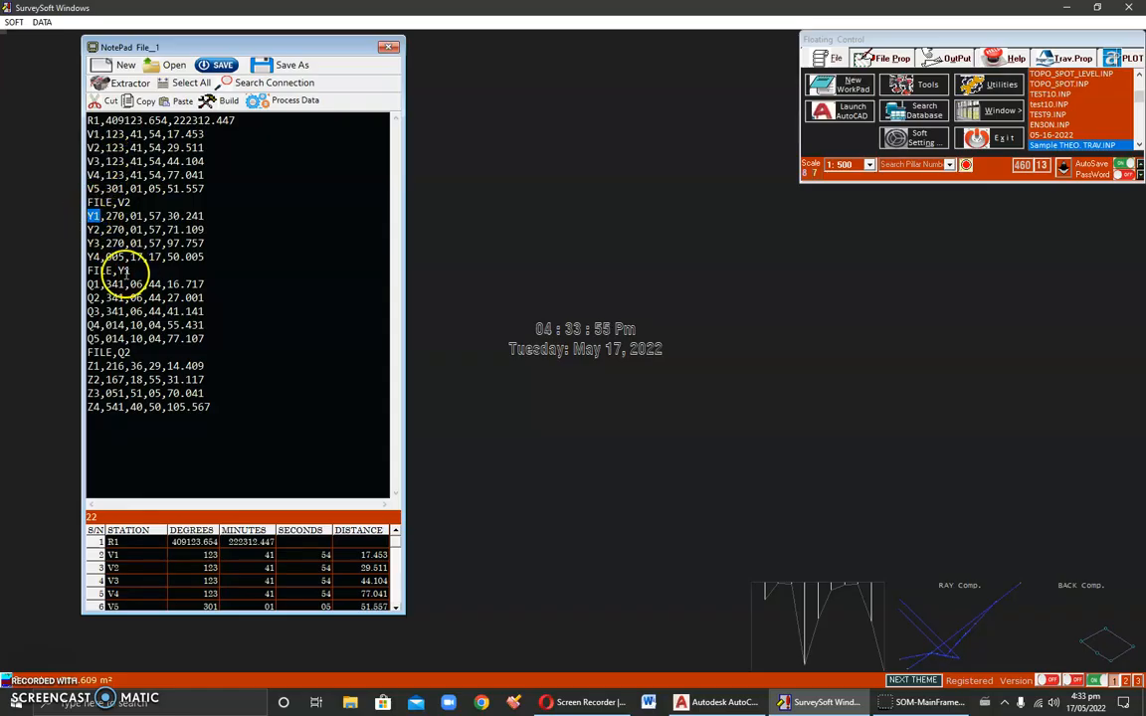
left_click(112, 270)
double_click(100, 270)
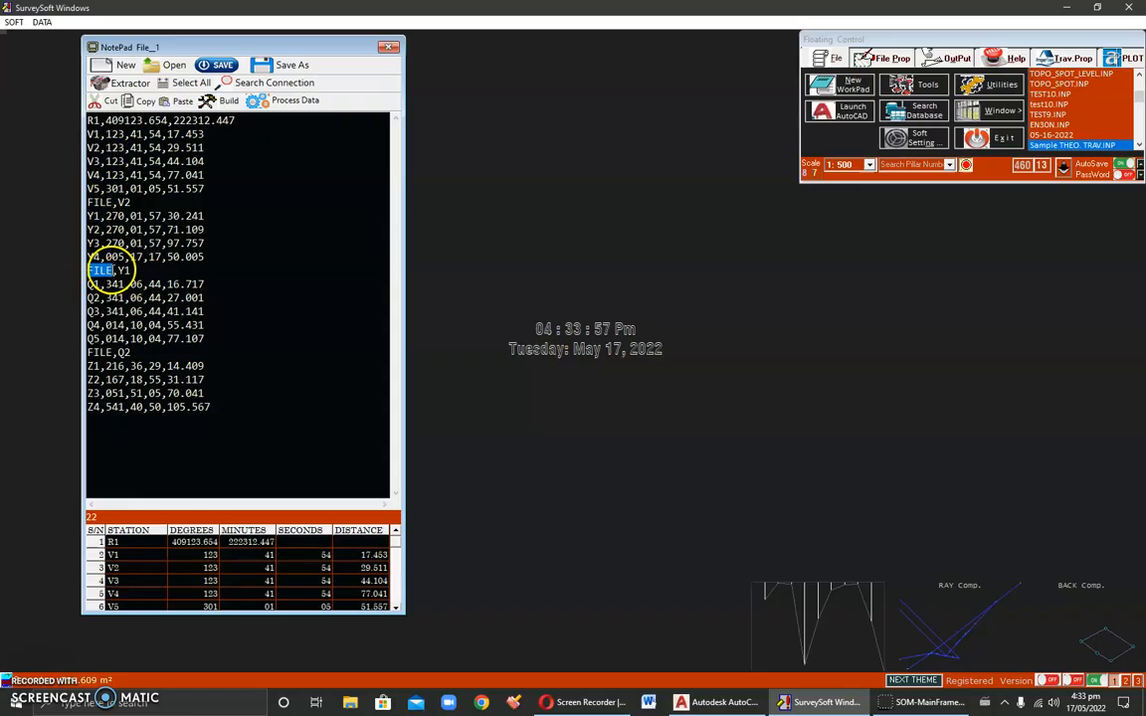
double_click(125, 270)
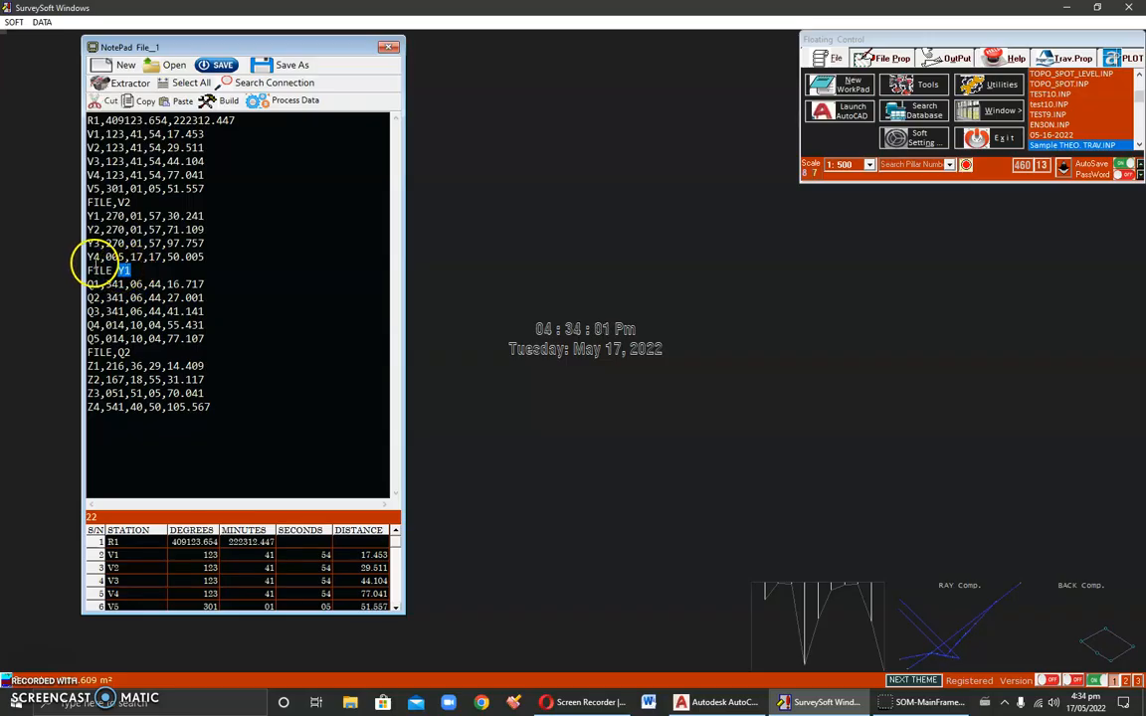
left_click_drag(97, 216, 85, 215)
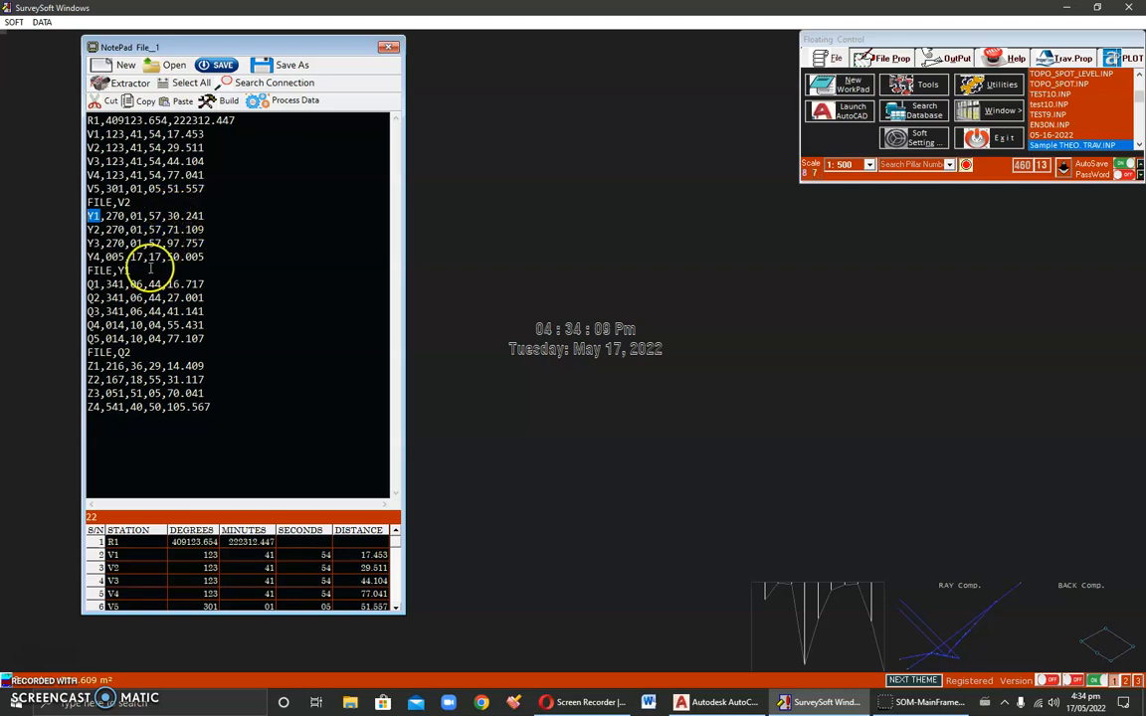
Step: Examine the Q1 to Q5 observation lines and the FILE,Y1 and FILE,Q2 headers around them
left_click_drag(88, 284, 76, 346)
left_click(111, 292)
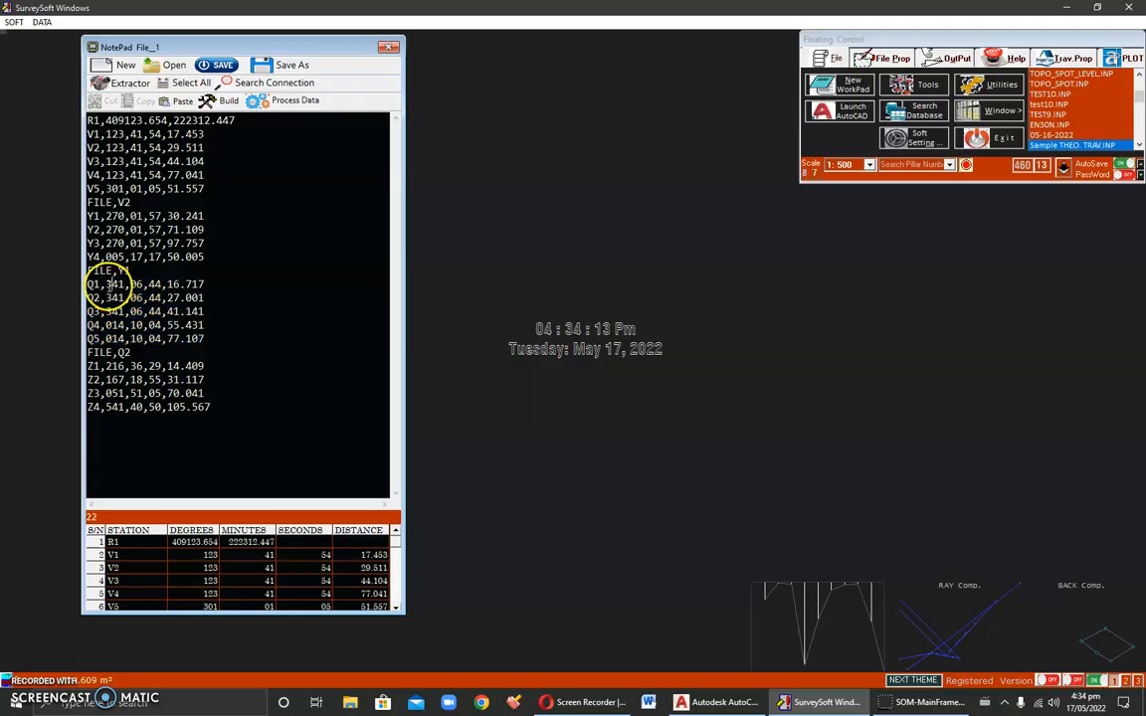
left_click_drag(87, 284, 204, 285)
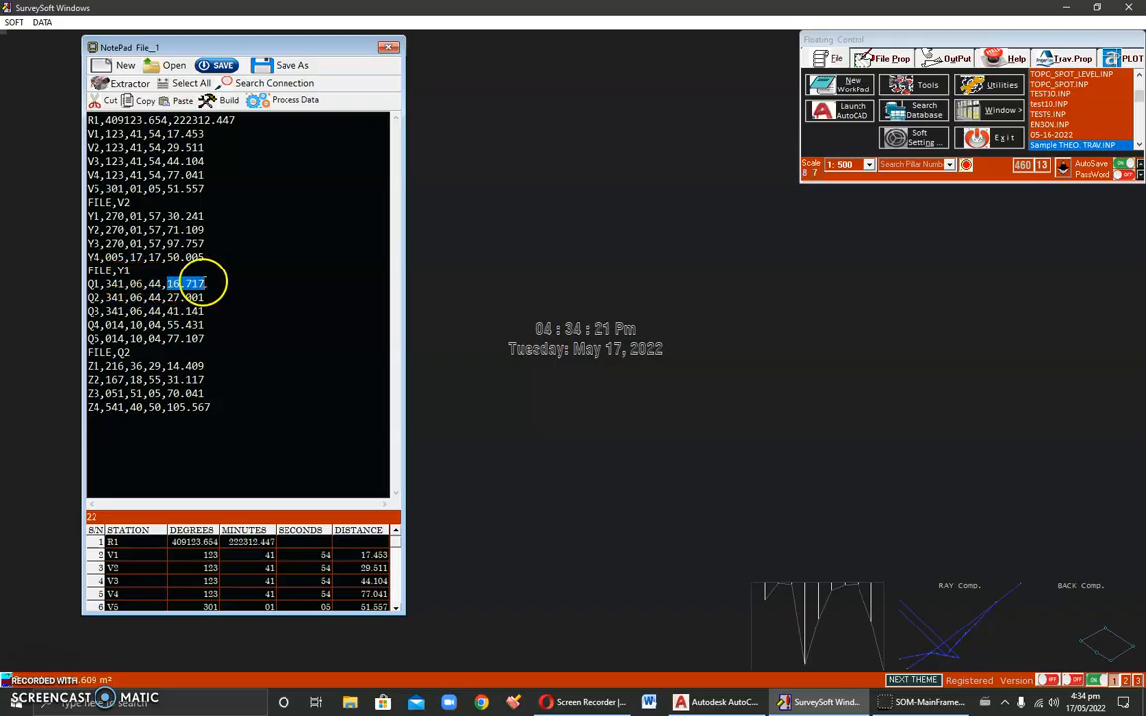
left_click(144, 286)
left_click_drag(108, 284, 211, 284)
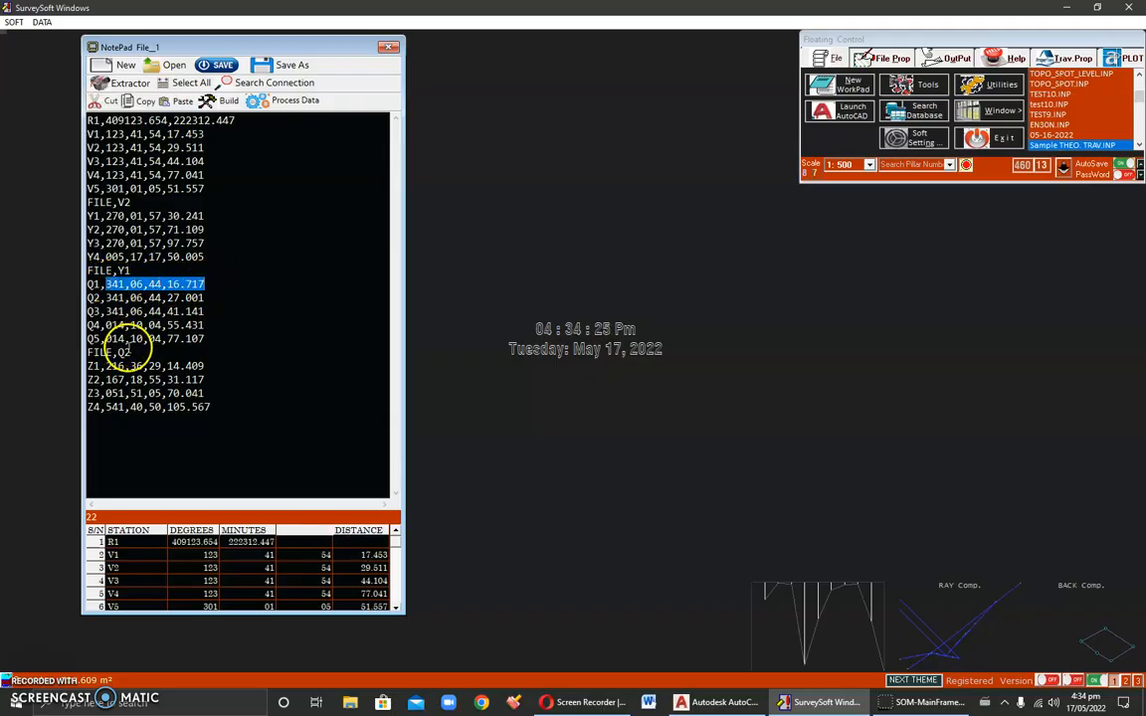
left_click_drag(79, 284, 80, 348)
double_click(121, 270)
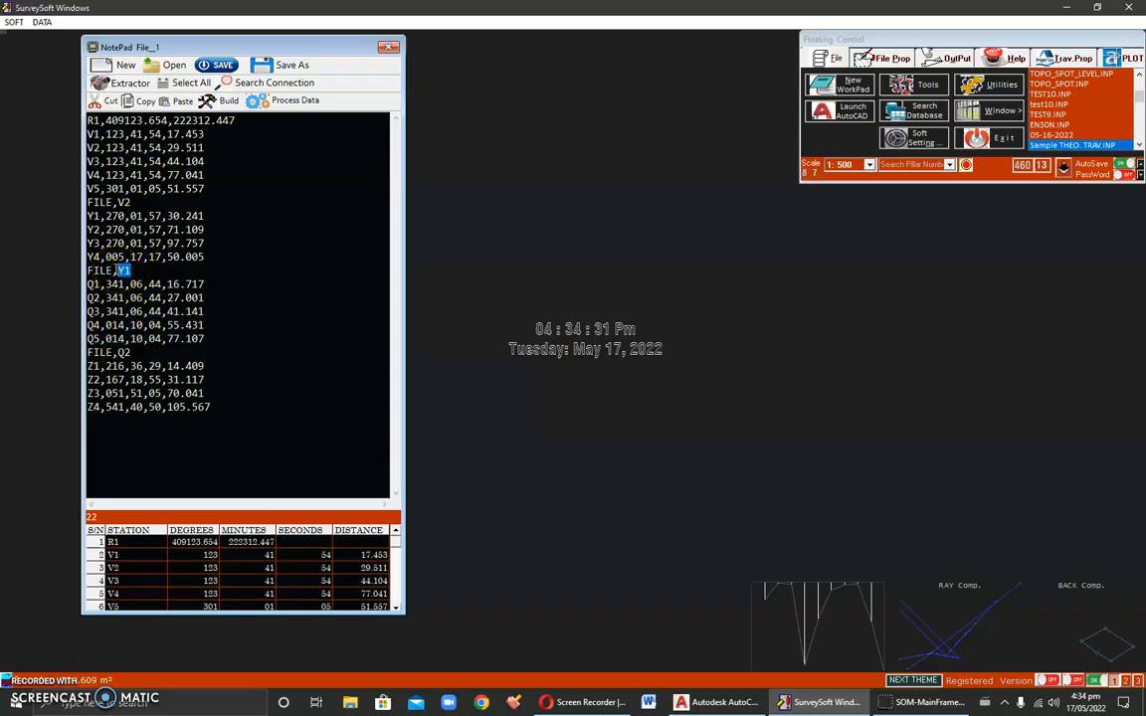
double_click(124, 352)
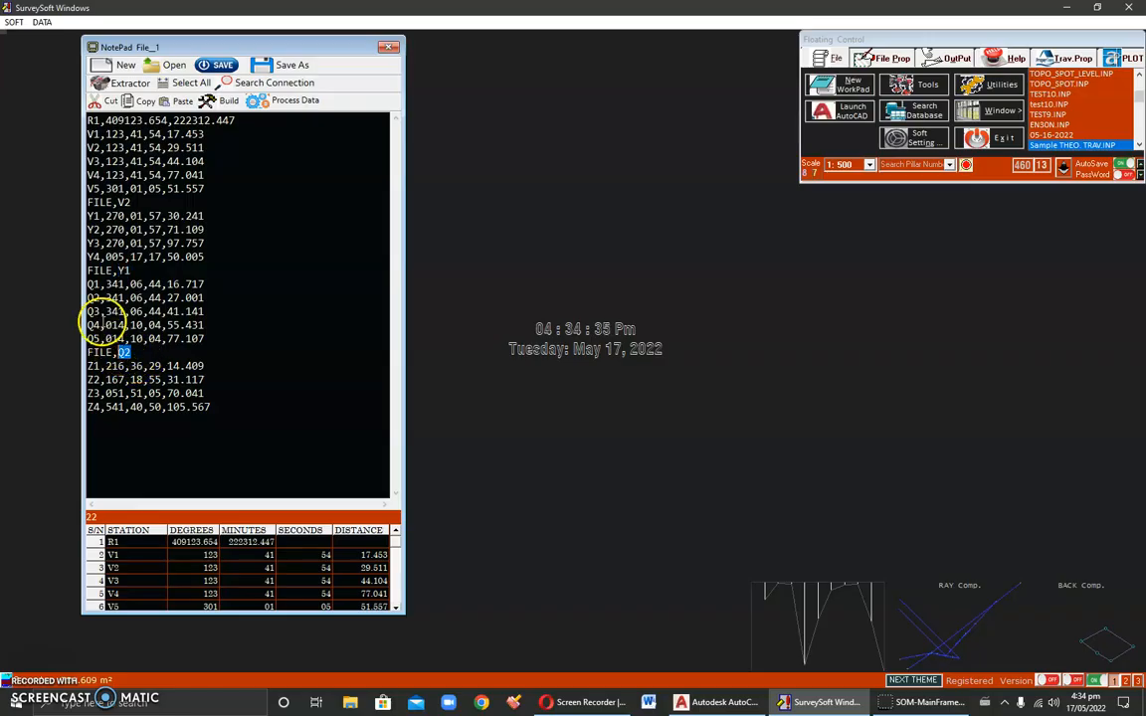
Step: Examine the Q2 line, the FILE,Q2 header and the Z1 to Z4 lines that follow it
left_click(87, 297)
left_click_drag(87, 297, 192, 298)
left_click_drag(112, 352, 90, 352)
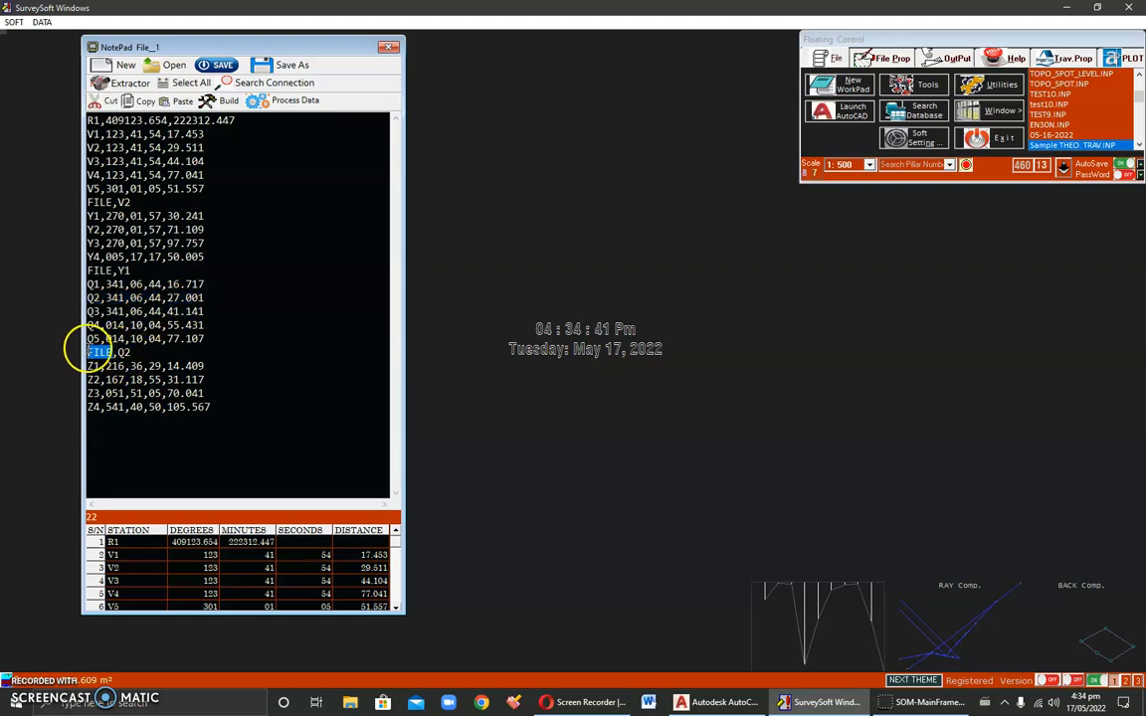
left_click_drag(132, 352, 118, 352)
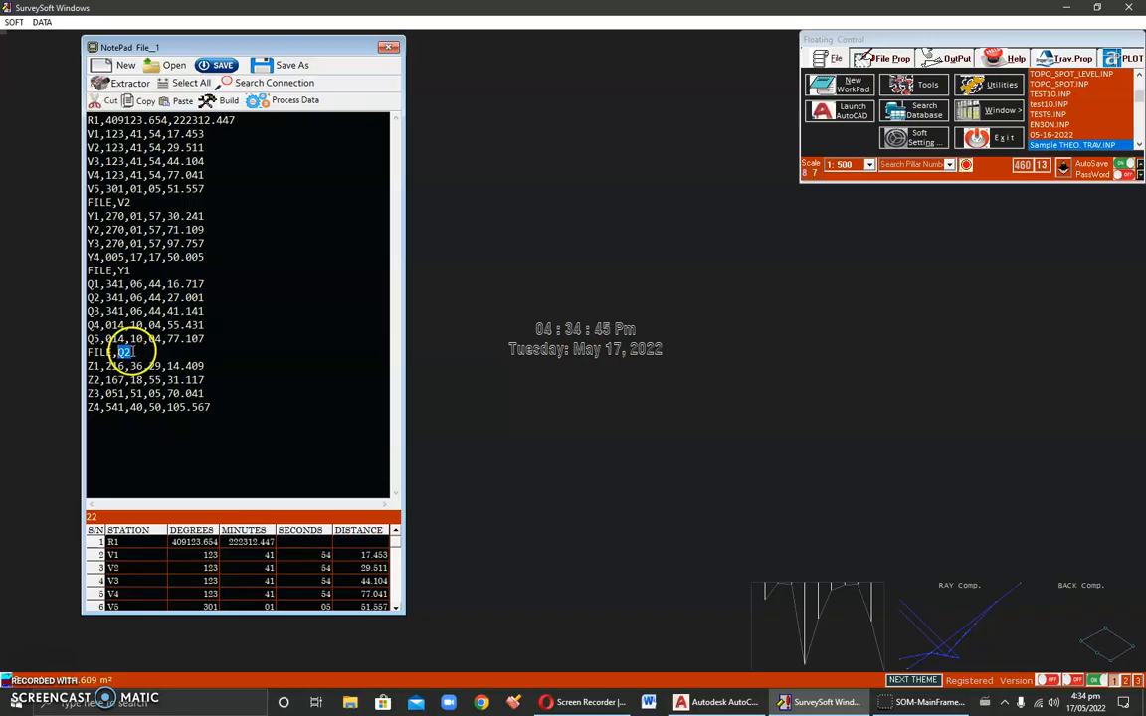
left_click_drag(87, 297, 206, 296)
left_click(137, 351)
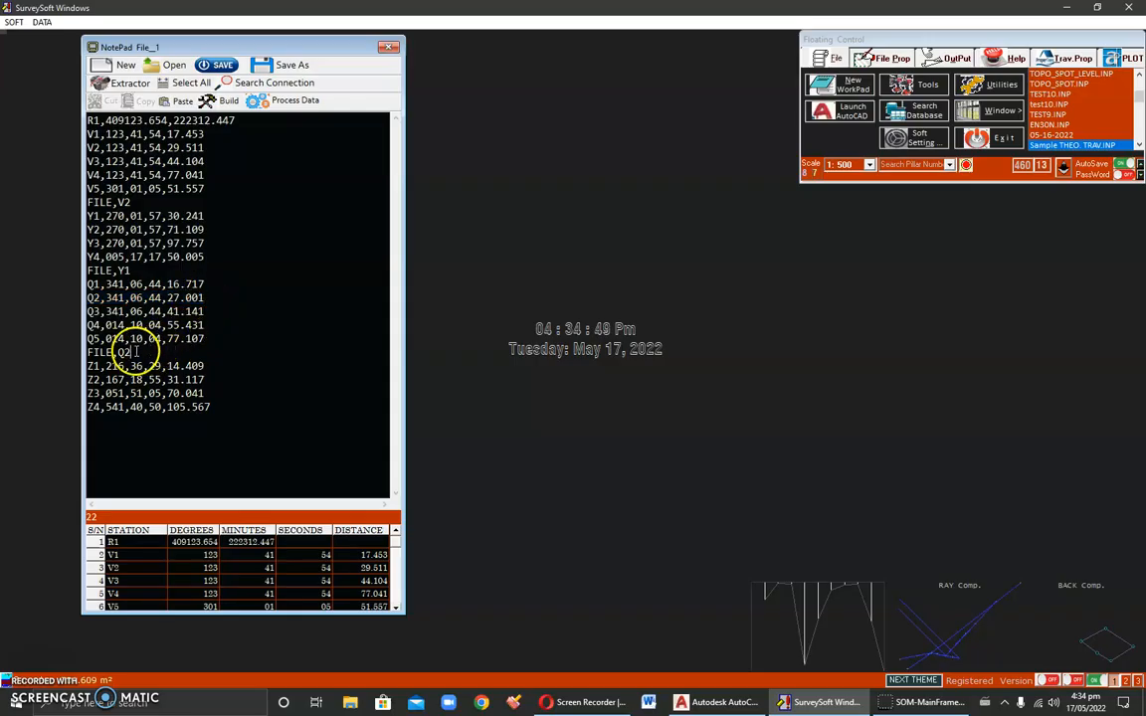
left_click_drag(88, 366, 224, 417)
left_click(219, 424)
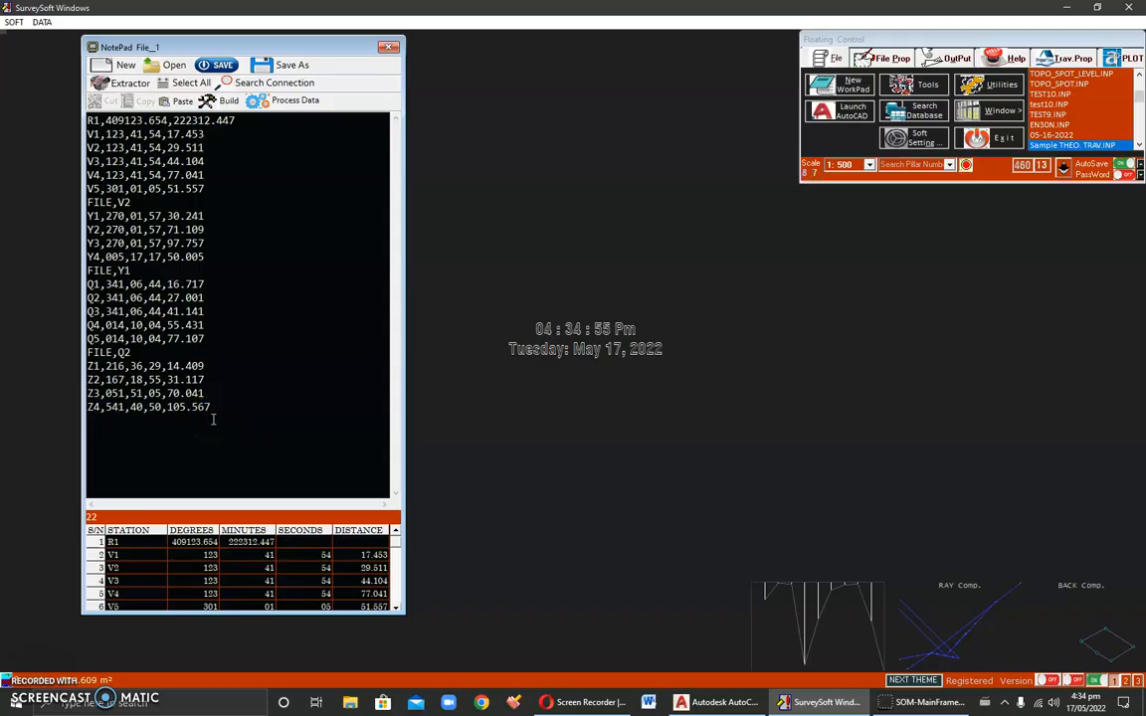
left_click_drag(212, 419, 124, 380)
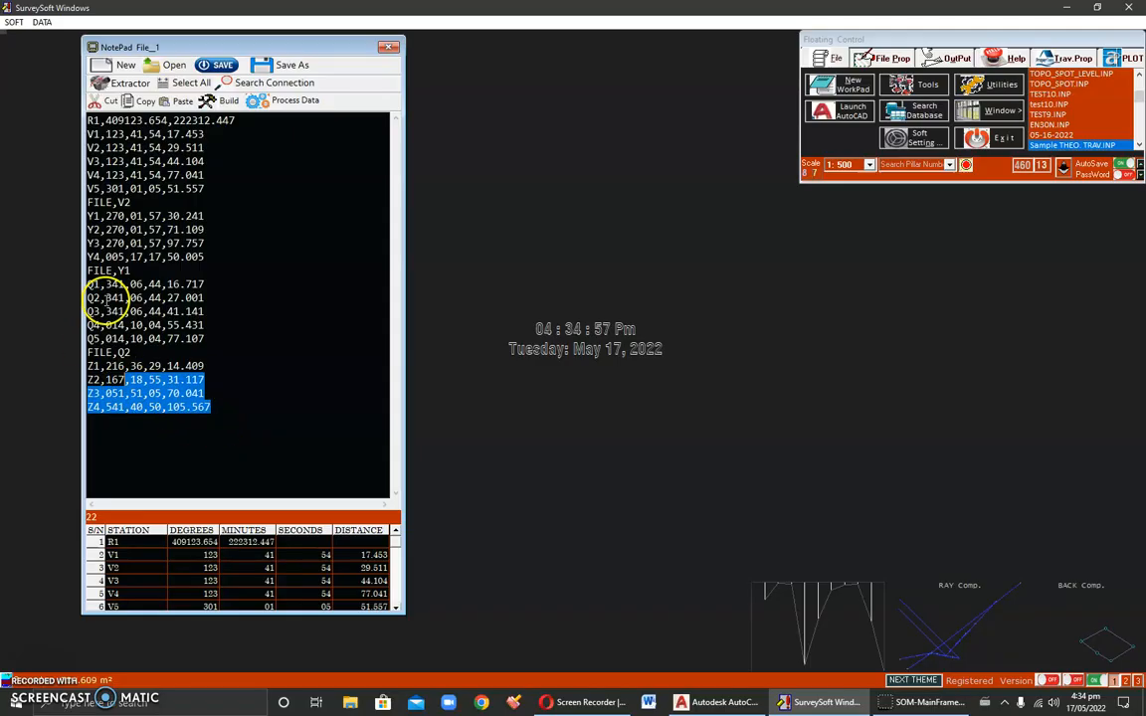
Step: Cut the lines from FILE,V2 to the end of the file and paste them back below the V5 line
left_click_drag(88, 203, 258, 419)
key("ctrl+x")
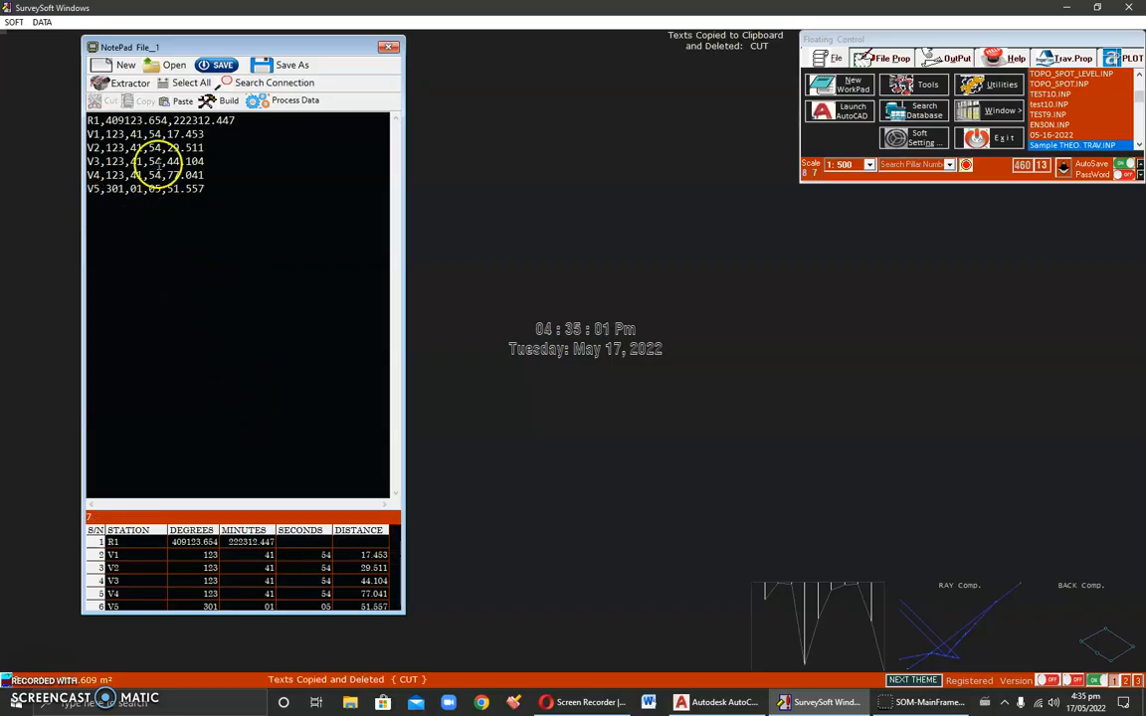
left_click_drag(295, 120, 87, 120)
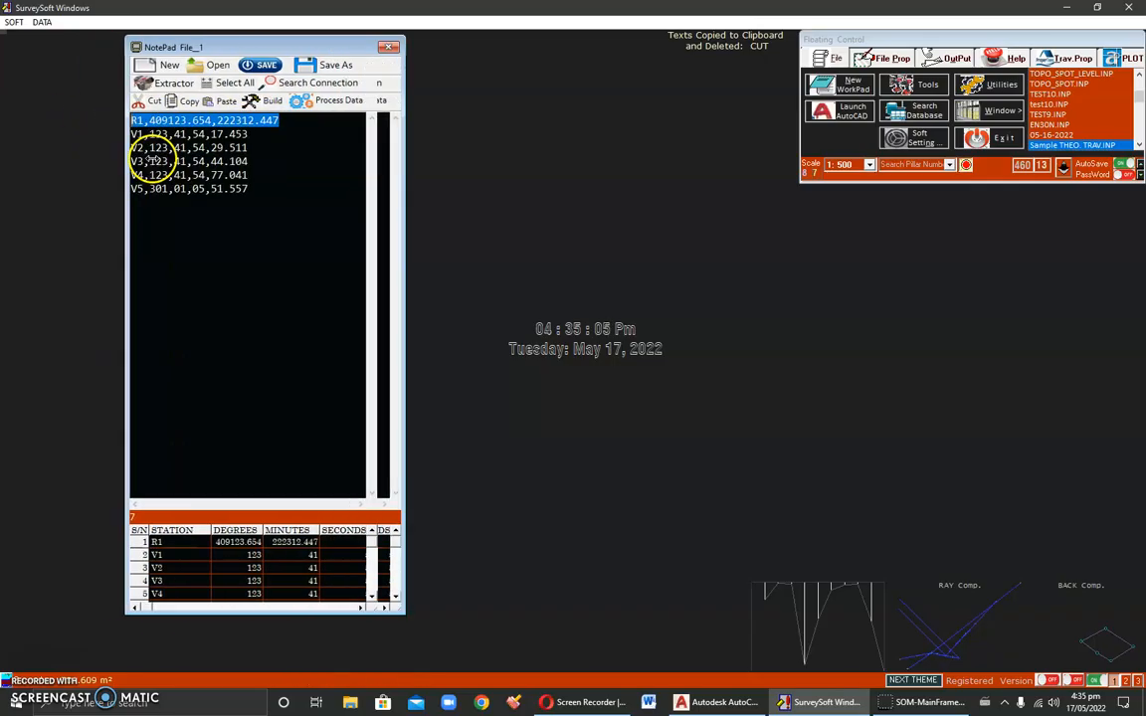
left_click_drag(89, 134, 232, 182)
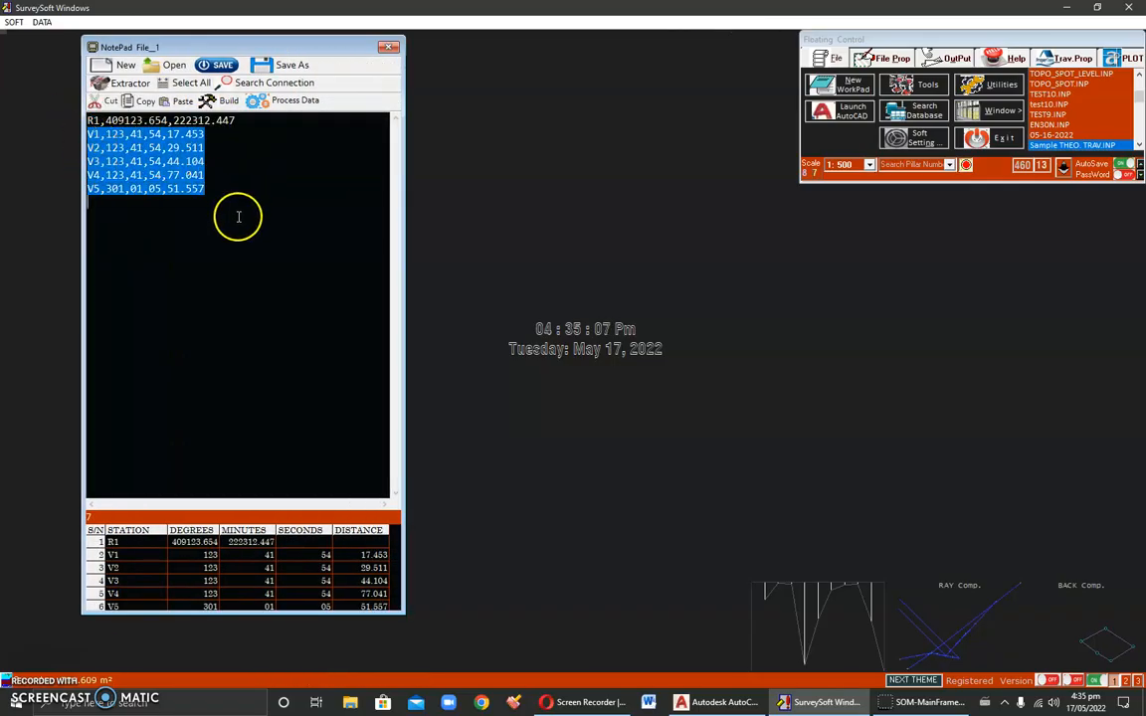
left_click(238, 217)
key("ctrl+v")
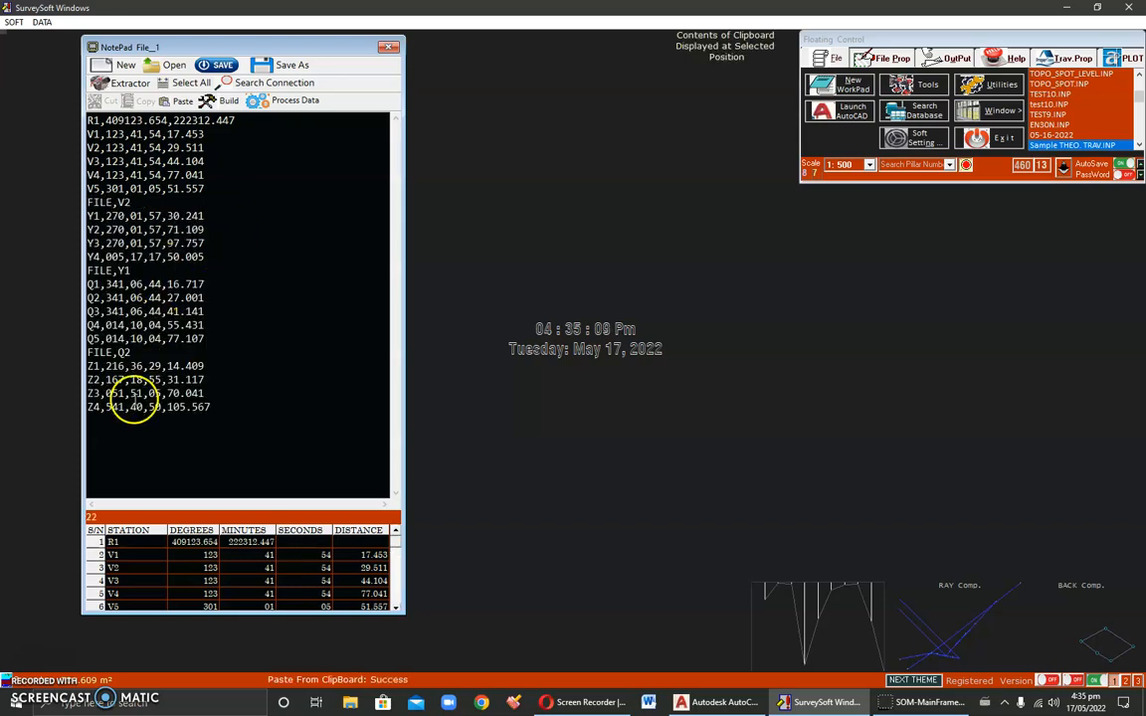
Step: Process the notepad data as a Ray (bearing and distance) computation
left_click_drag(194, 611, 199, 545)
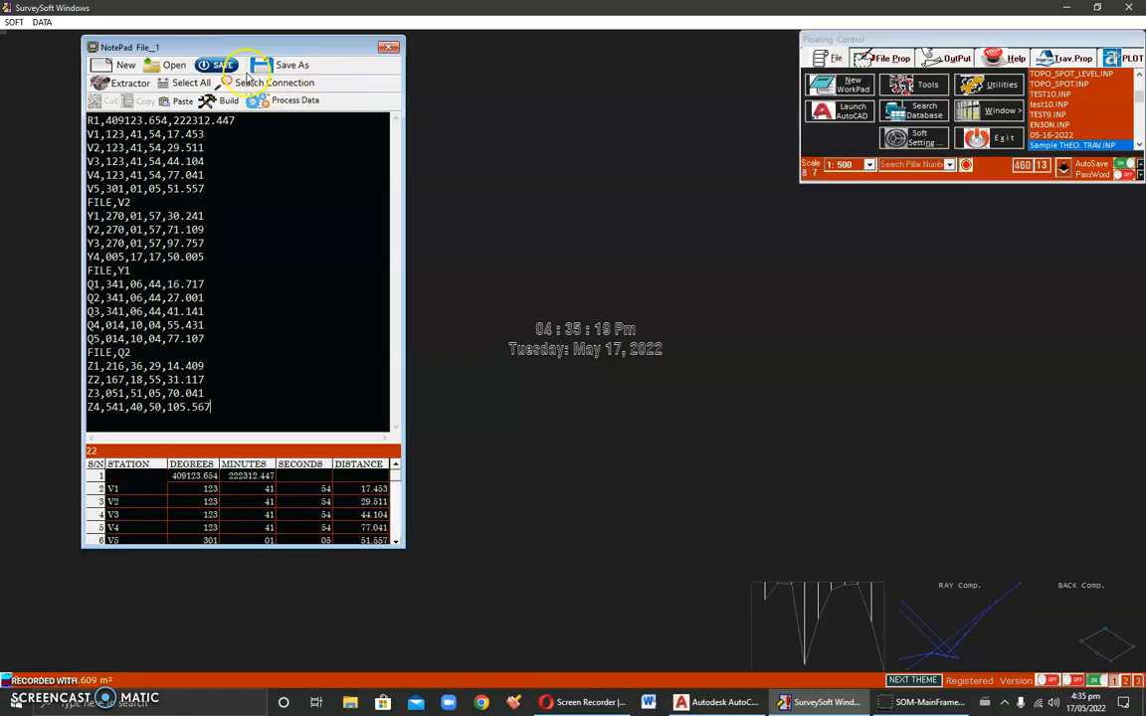
left_click(297, 101)
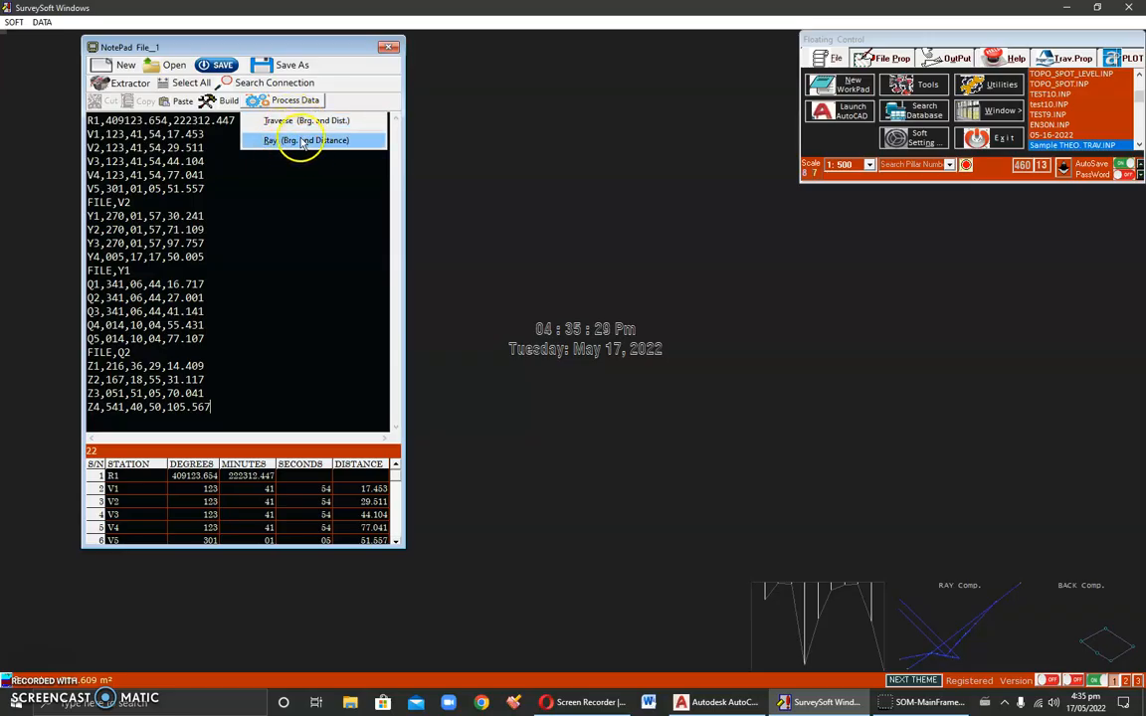
left_click(296, 142)
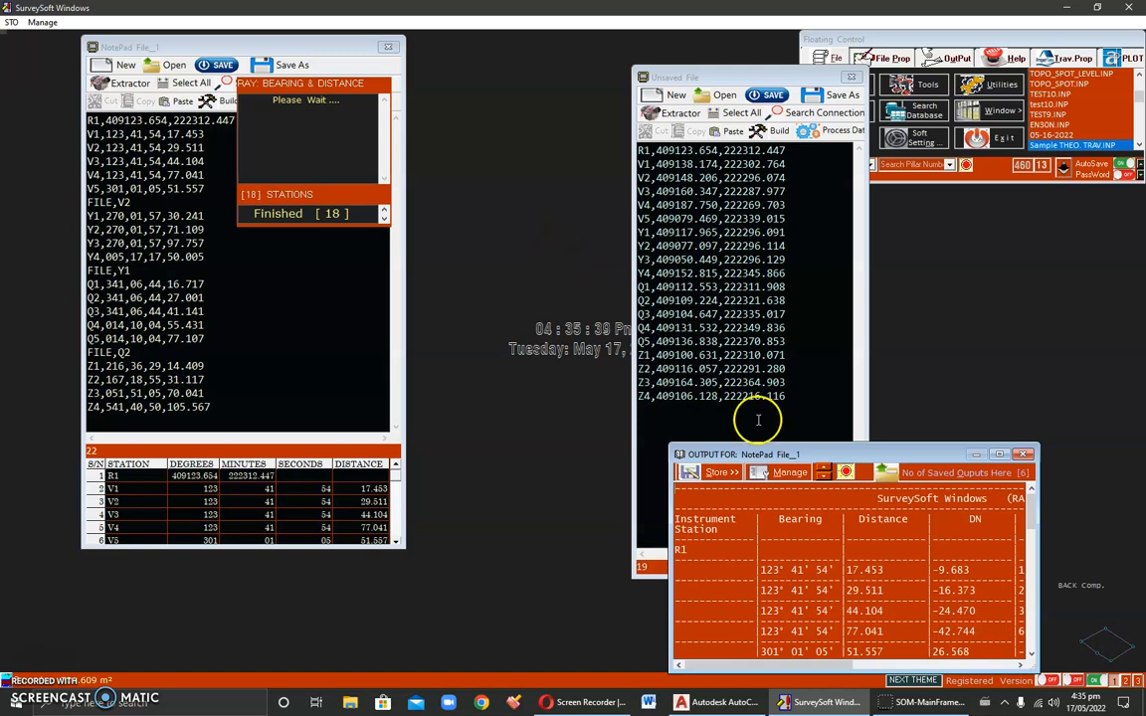
Step: Examine the RAY computation sheet and the provisional coordinates in the output window
left_click_drag(788, 449, 387, 248)
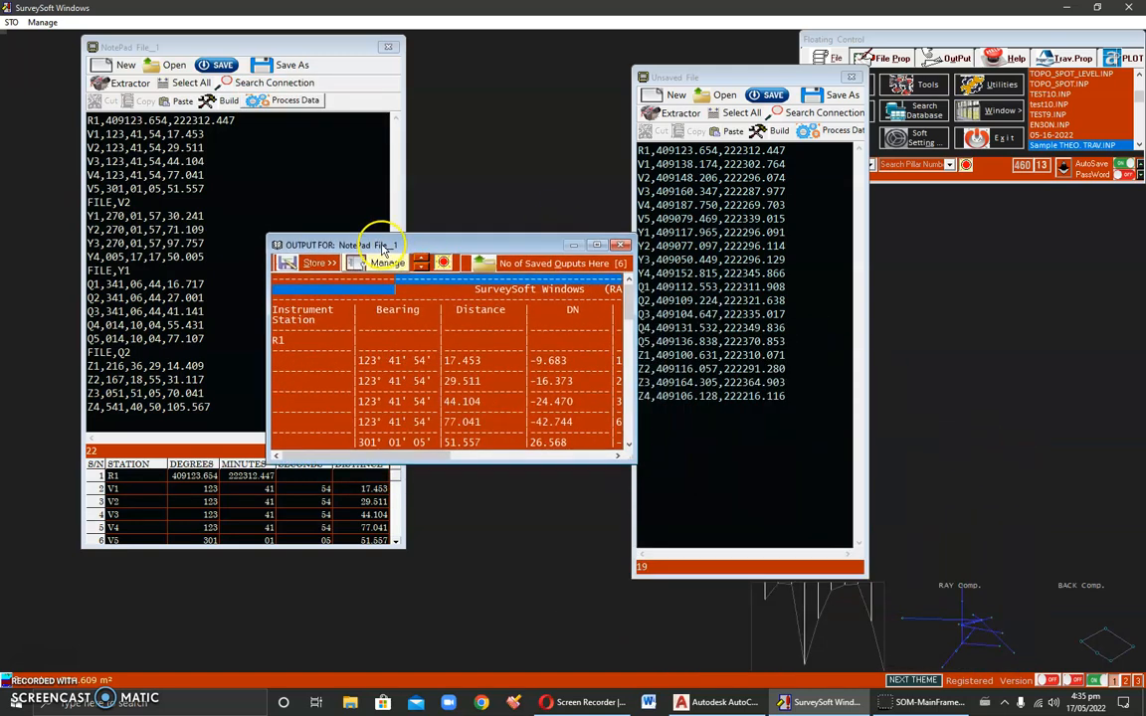
left_click(555, 239)
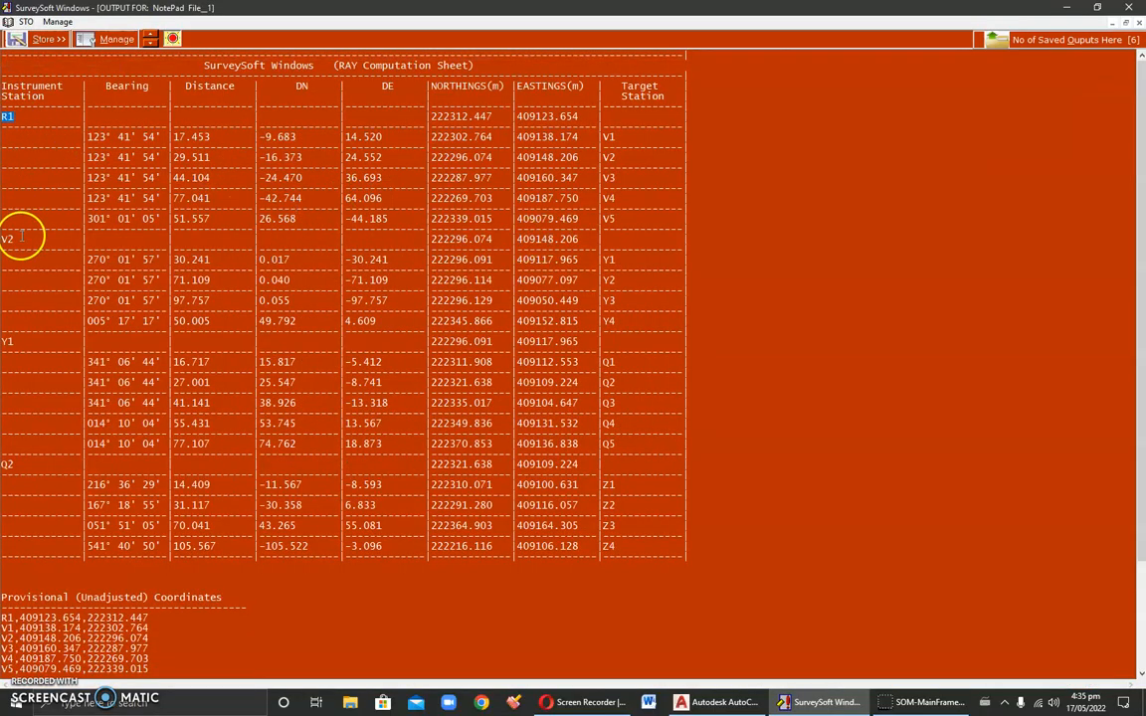
double_click(10, 342)
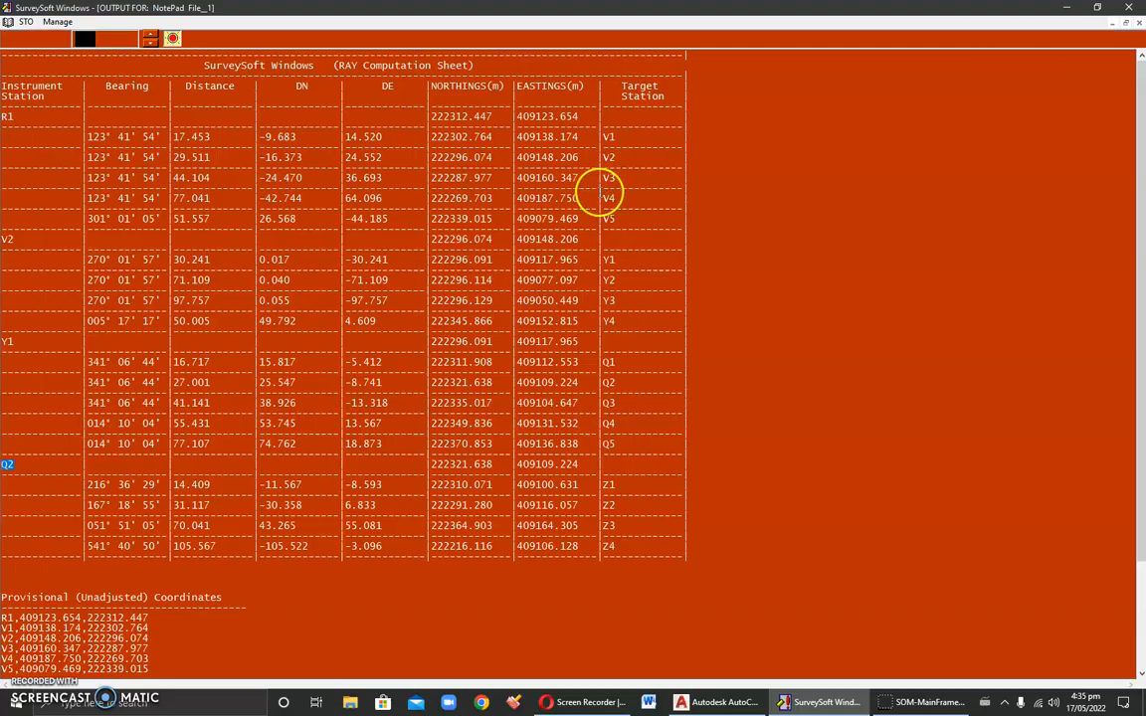
left_click(687, 238)
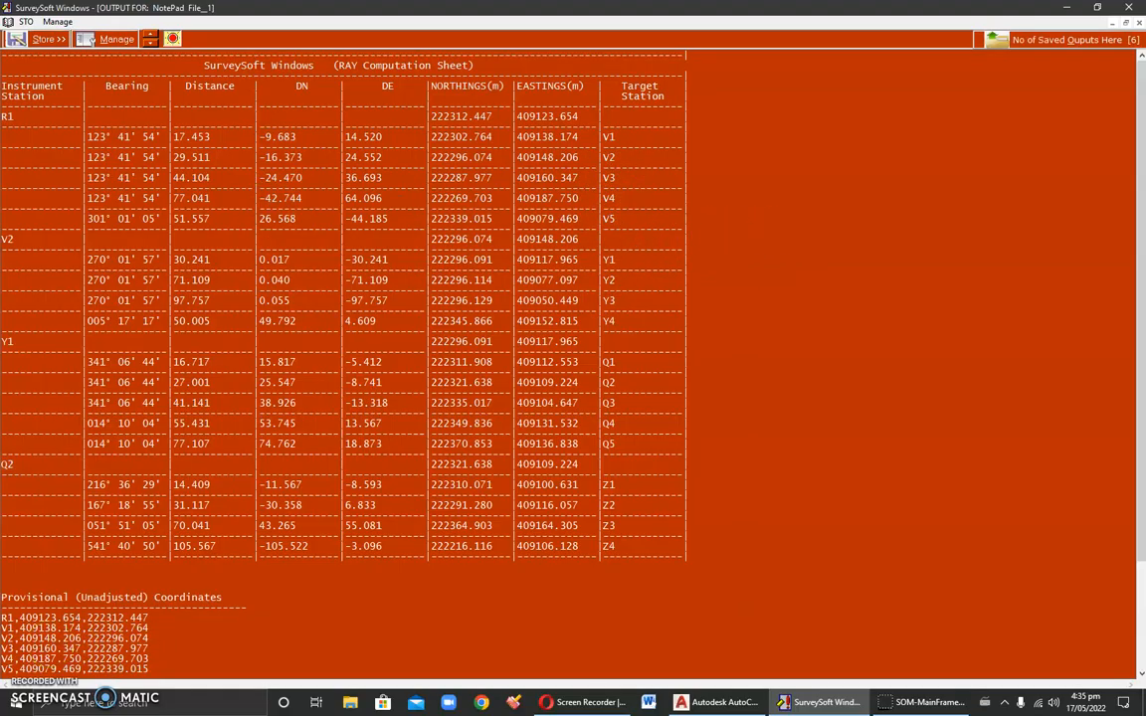
scroll(421, 314, "down", 2)
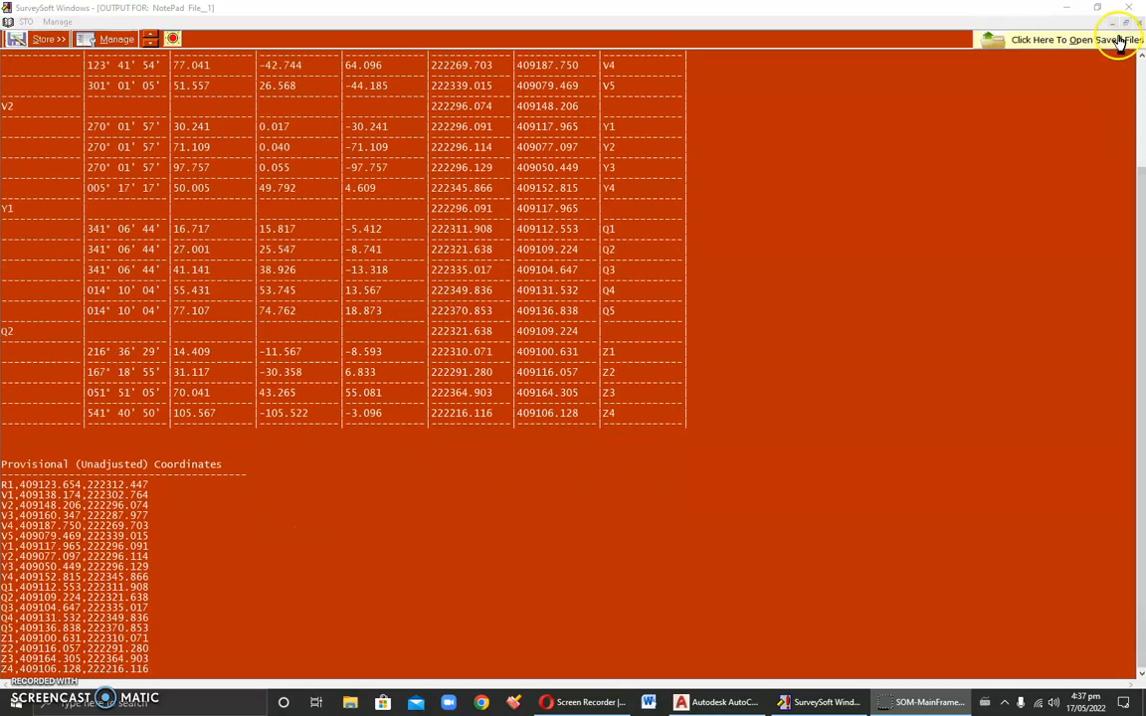
Step: Restore the output window, switch to AutoCAD and start a new drawing
left_click(1125, 22)
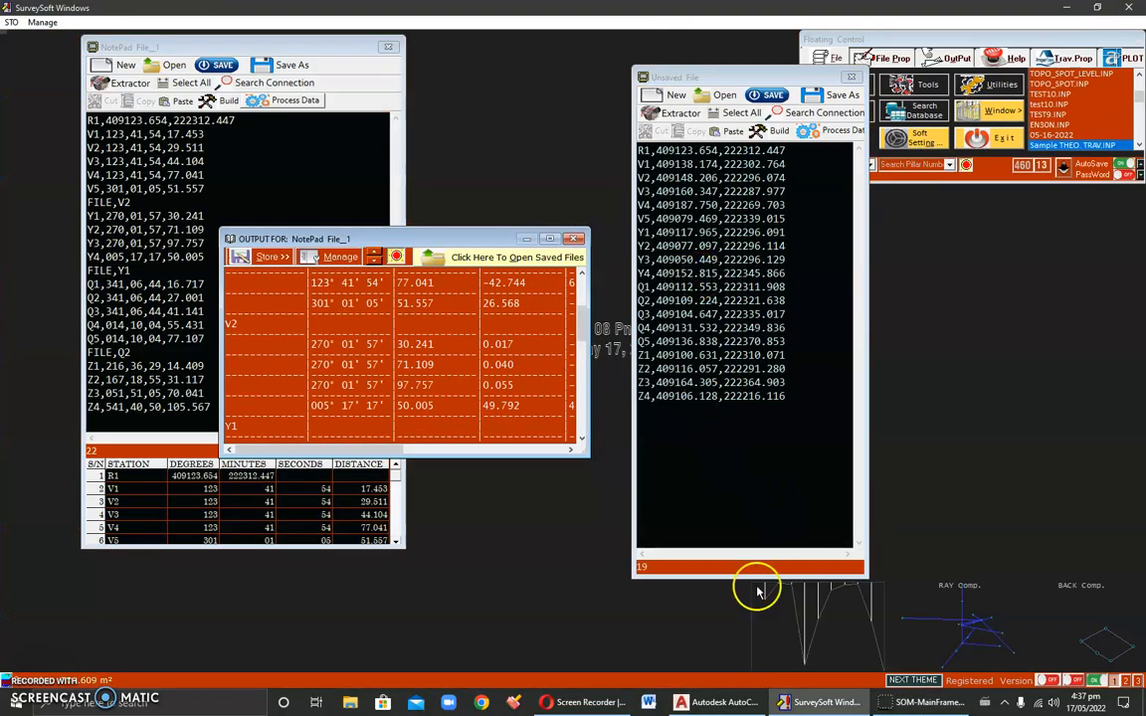
left_click(714, 702)
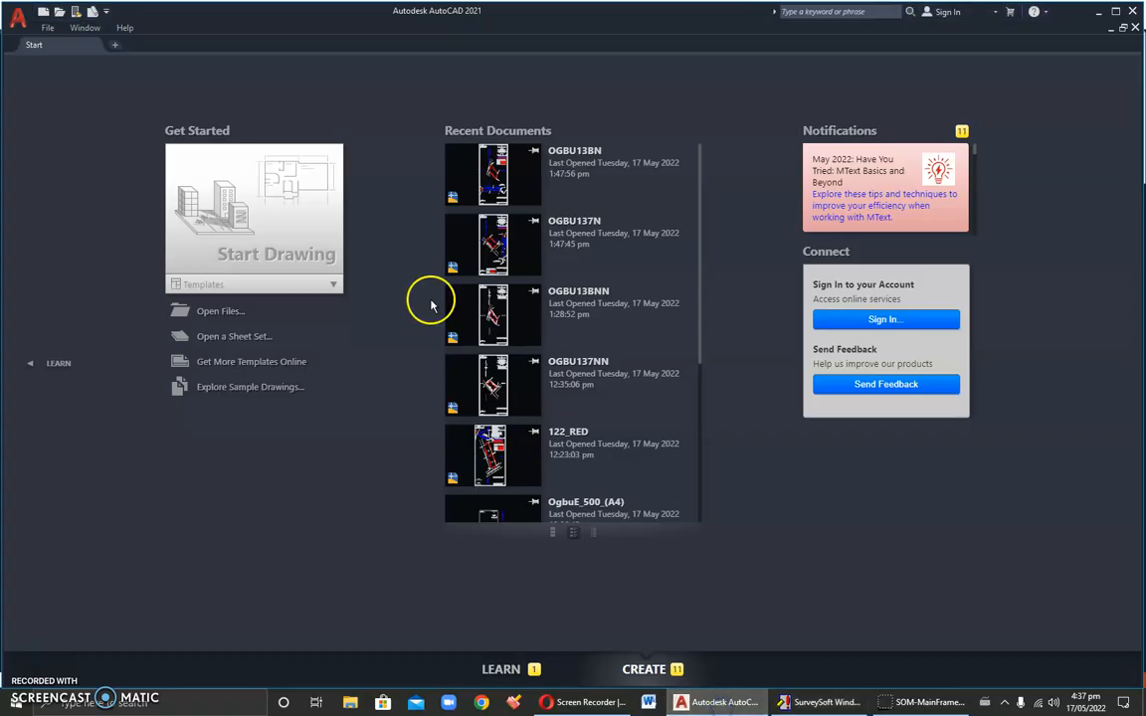
left_click(276, 236)
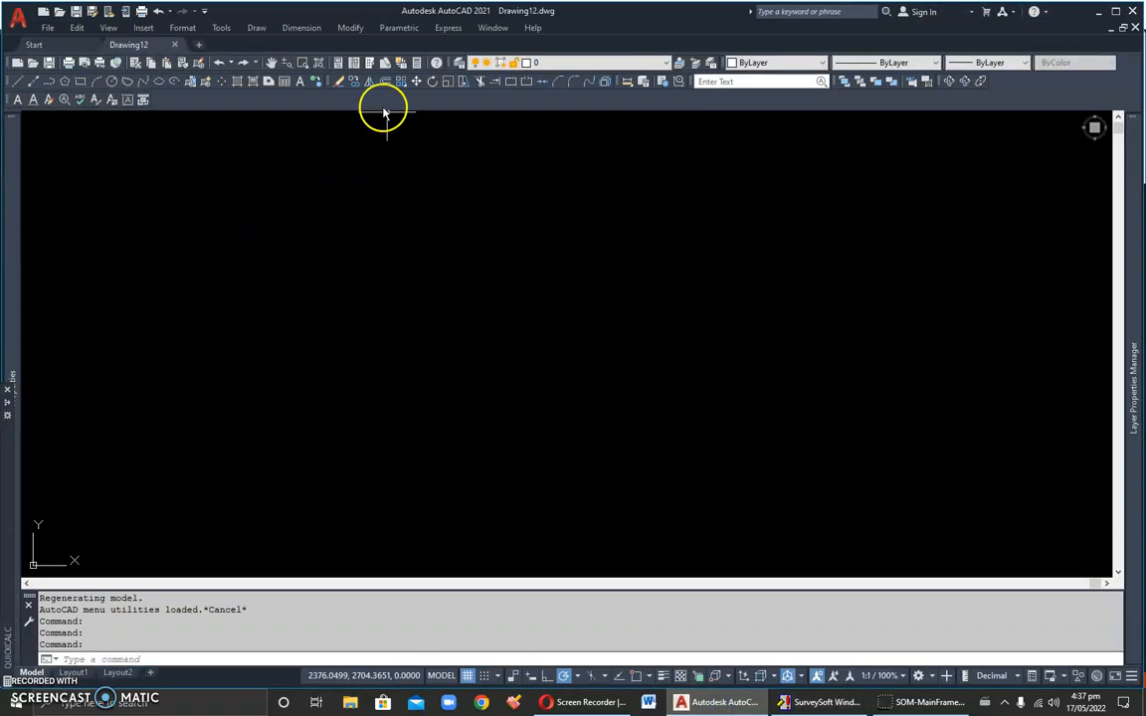
Step: Run the Traverse script file in the new drawing, cancelling the Text Style dialog that opens
left_click(221, 28)
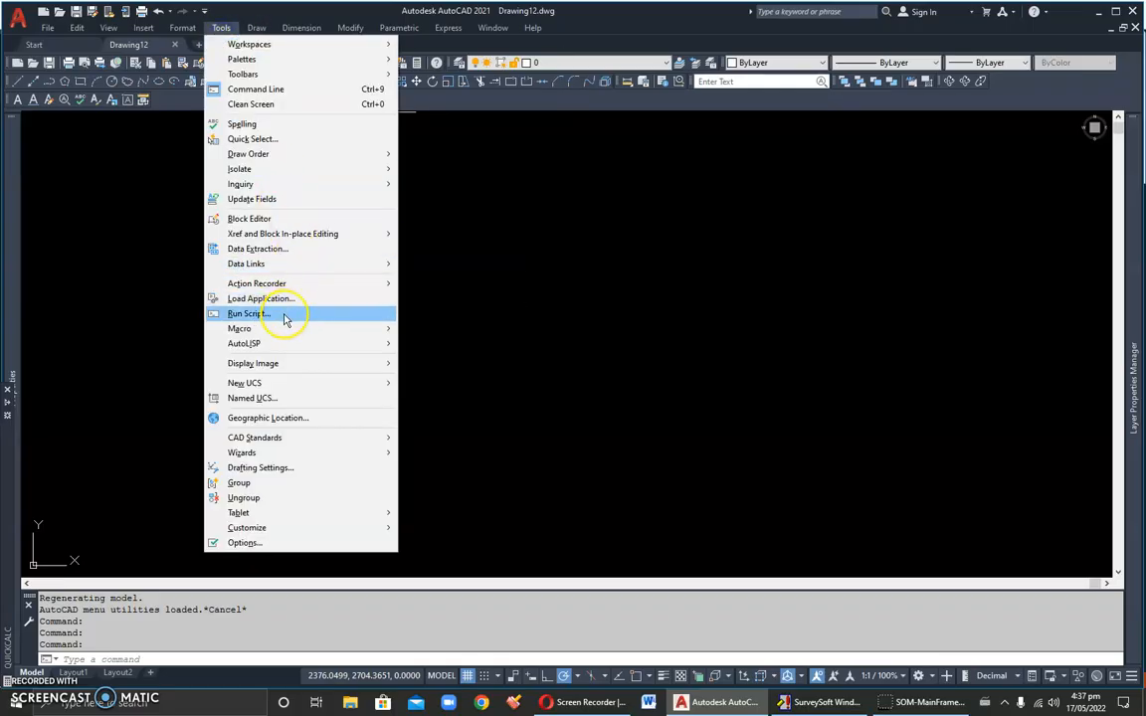
left_click(249, 314)
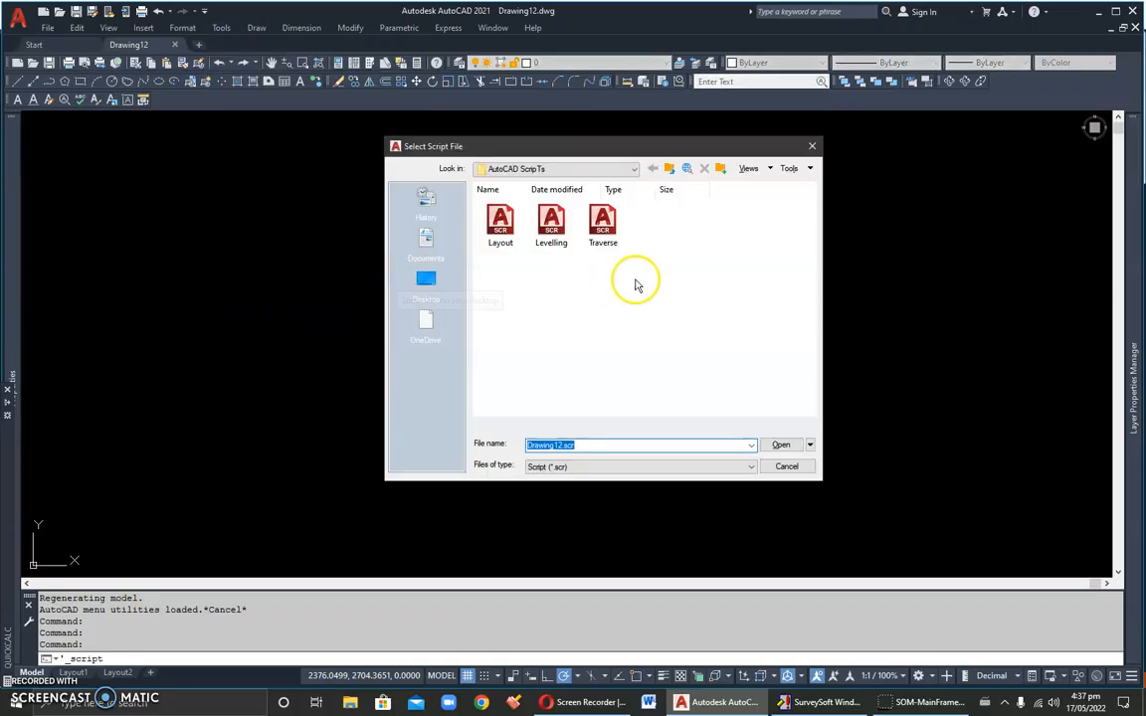
left_click(602, 231)
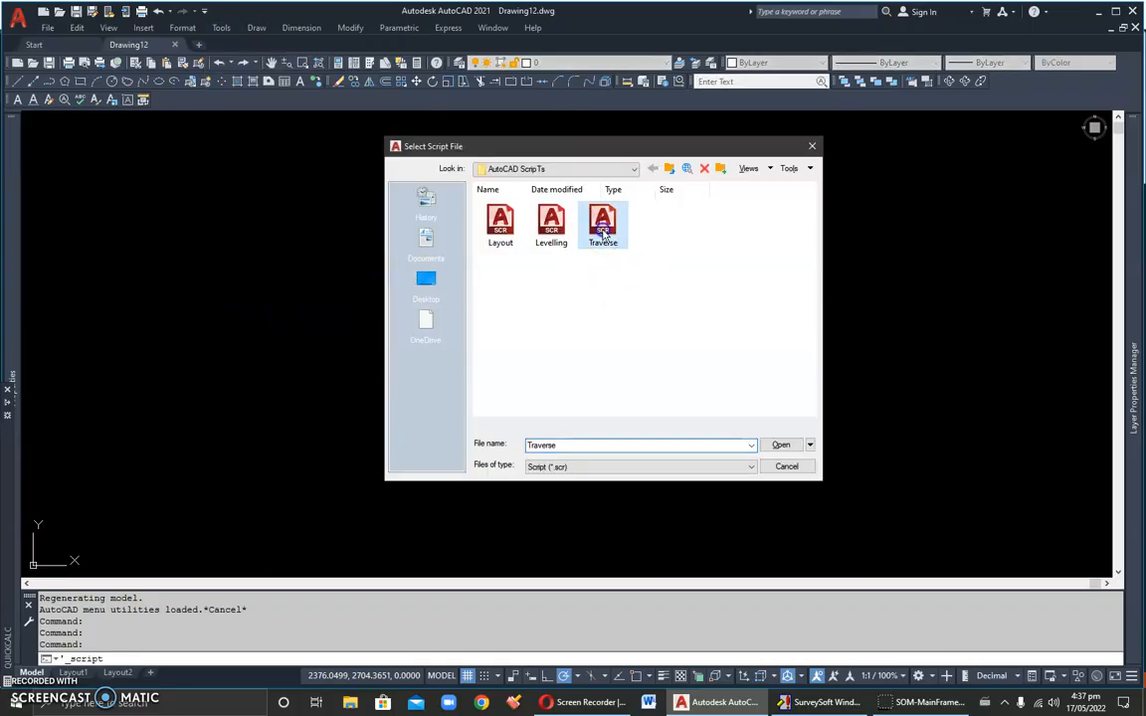
left_click(779, 446)
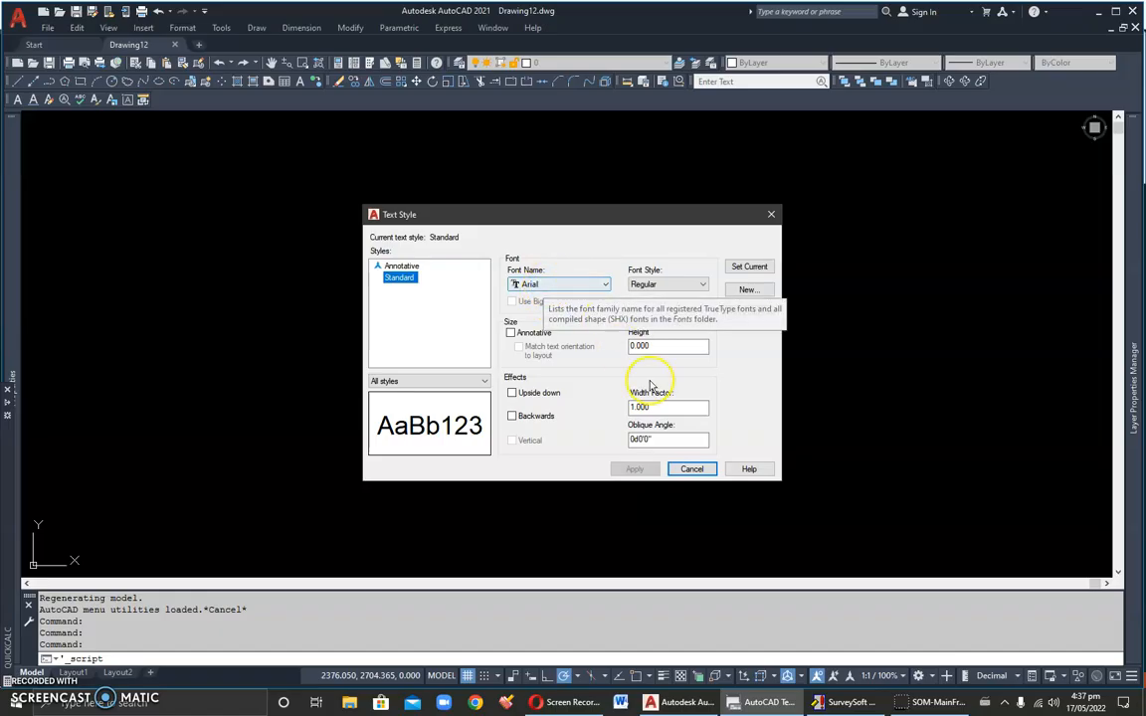
left_click(686, 469)
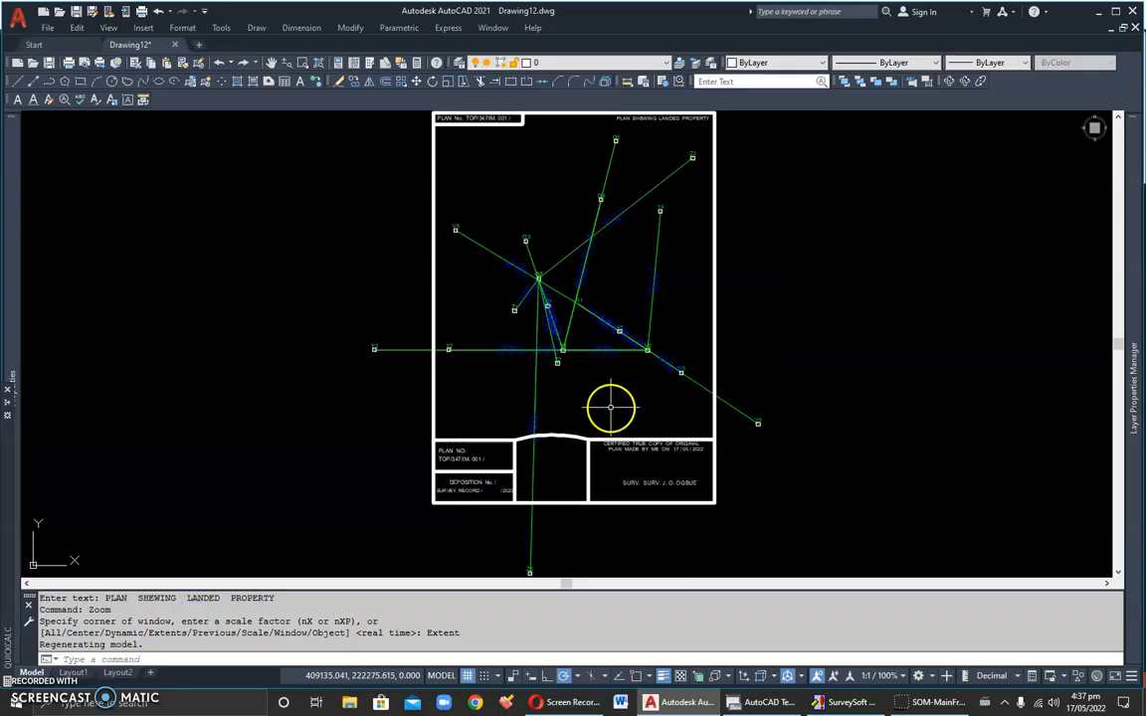
Step: Inspect the plotted stations, connecting lines and bearing and distance labels across the drawing
scroll(566, 292, "up", 5)
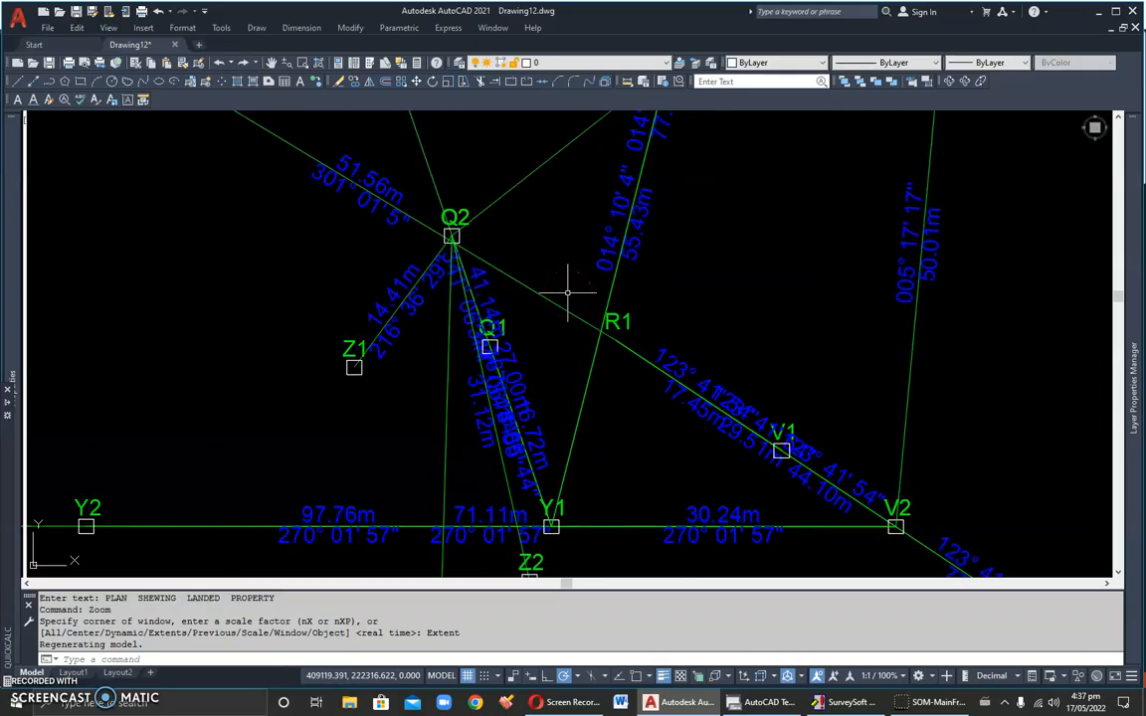
scroll(512, 276, "down", 6)
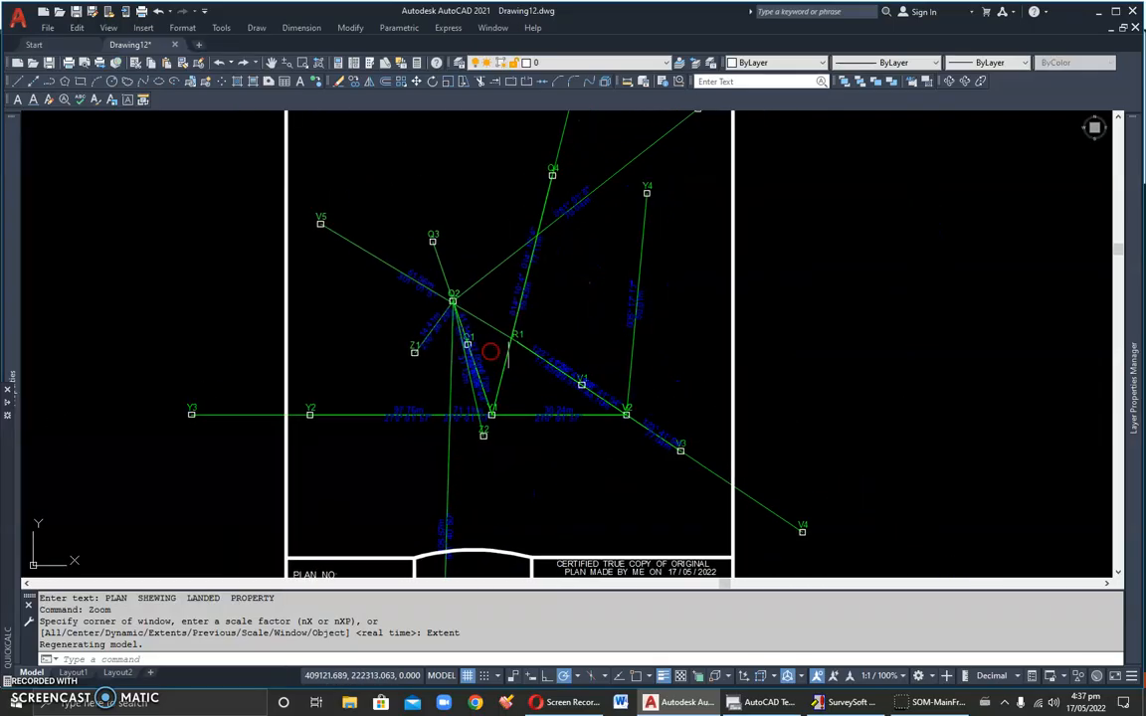
scroll(502, 364, "up", 9)
scroll(557, 297, "down", 5)
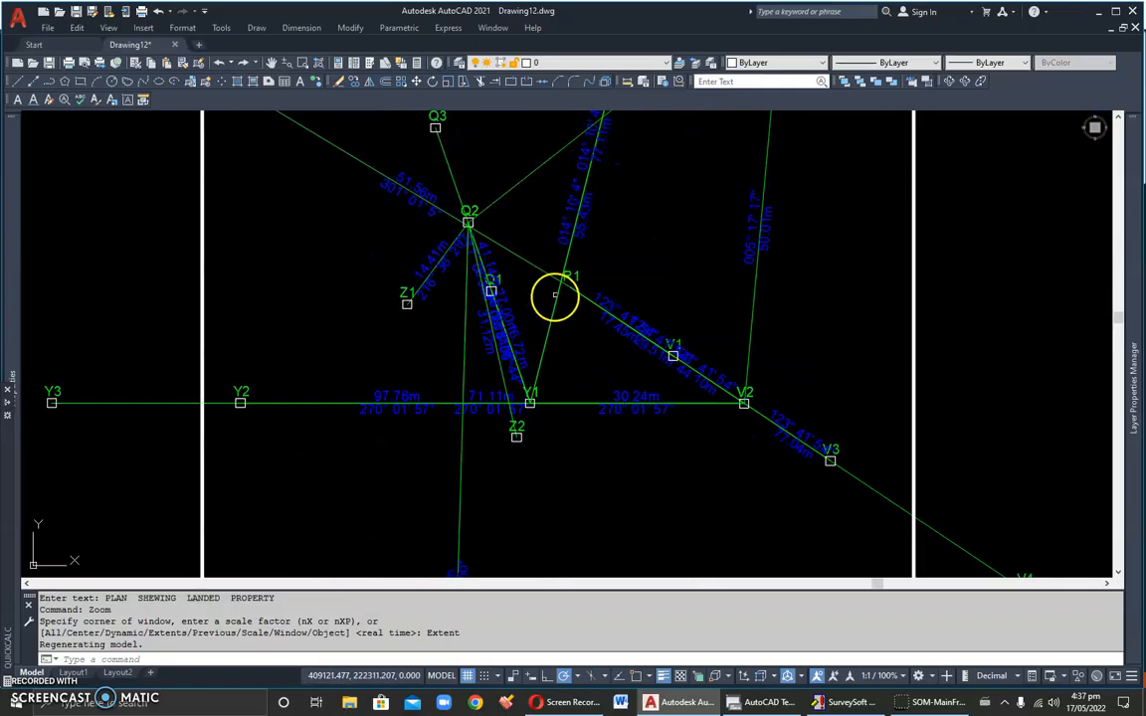
left_click_drag(557, 296, 492, 415)
scroll(396, 340, "up", 5)
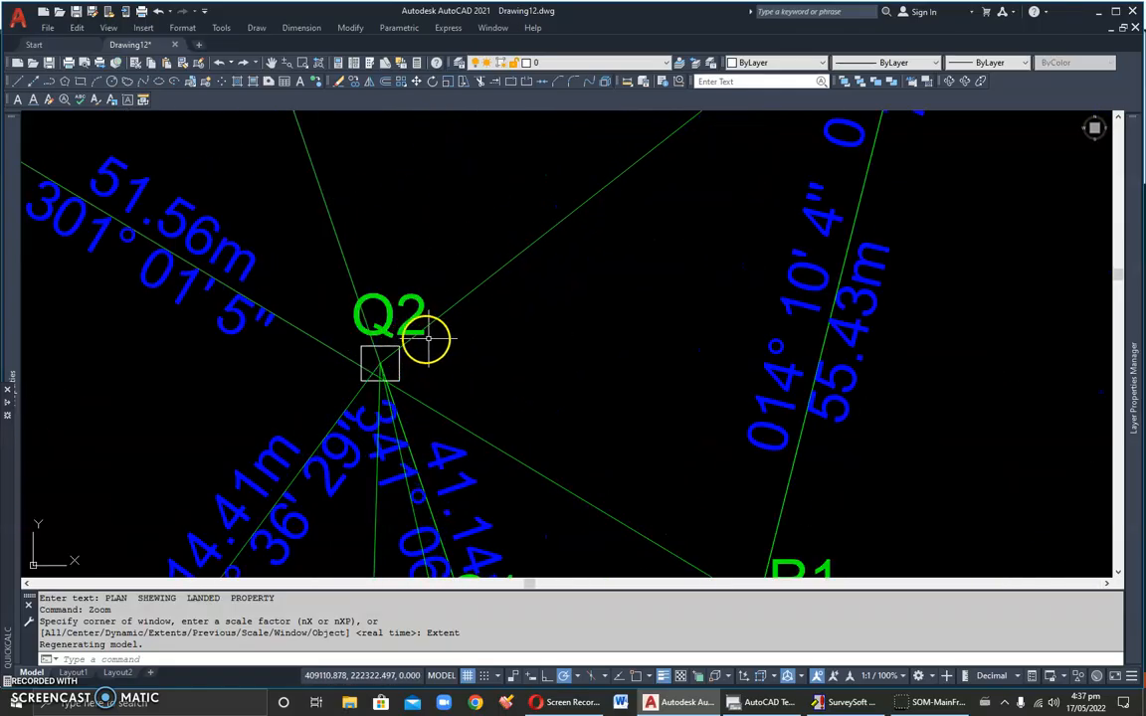
scroll(387, 350, "down", 4)
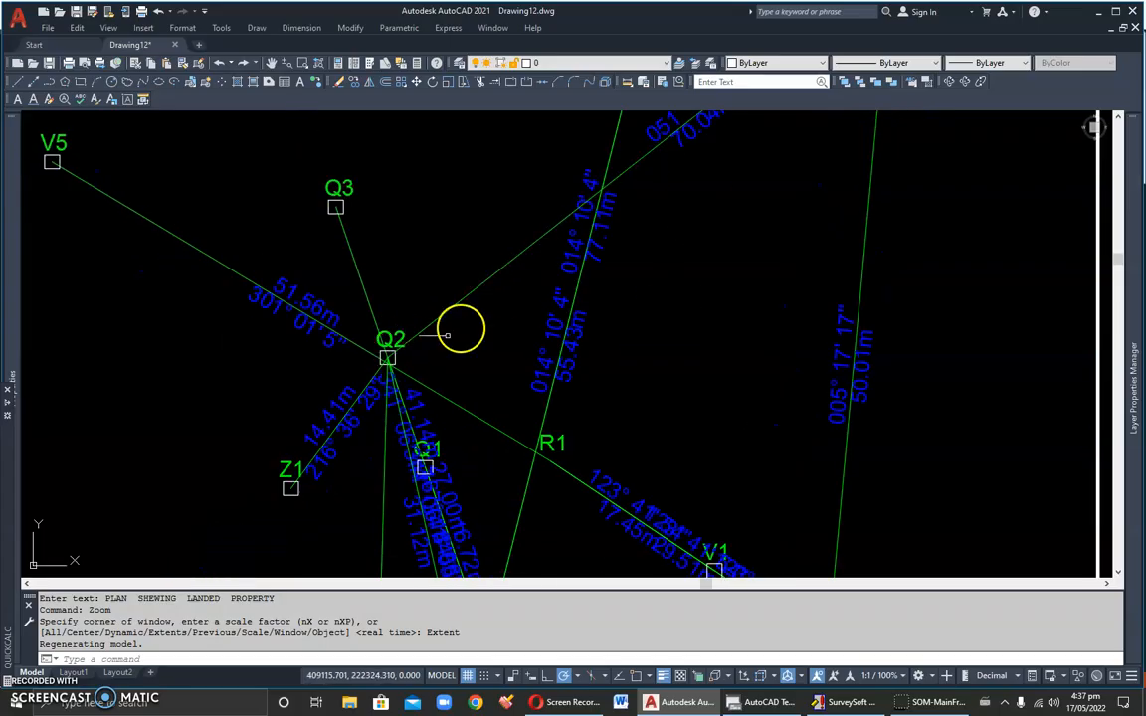
left_click_drag(328, 420, 375, 167)
scroll(411, 222, "down", 4)
scroll(630, 298, "up", 2)
scroll(606, 293, "up", 3)
scroll(486, 223, "down", 4)
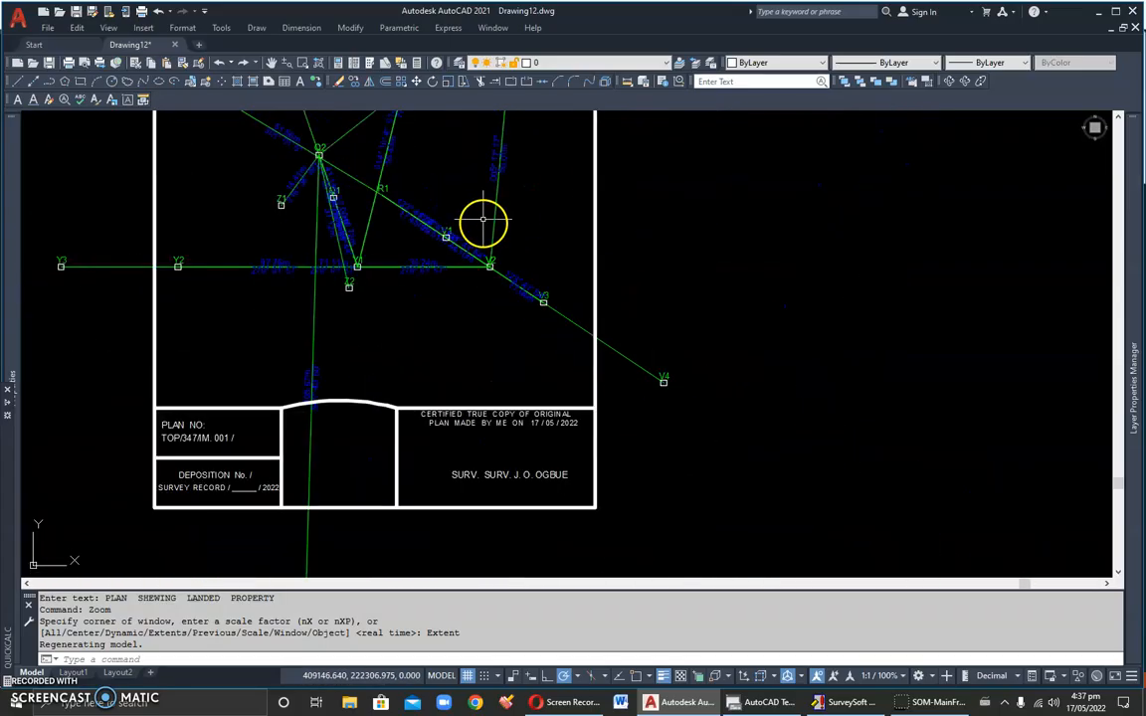
scroll(427, 391, "up", 2)
left_click_drag(440, 373, 531, 273)
left_click_drag(465, 400, 513, 291)
scroll(511, 301, "down", 2)
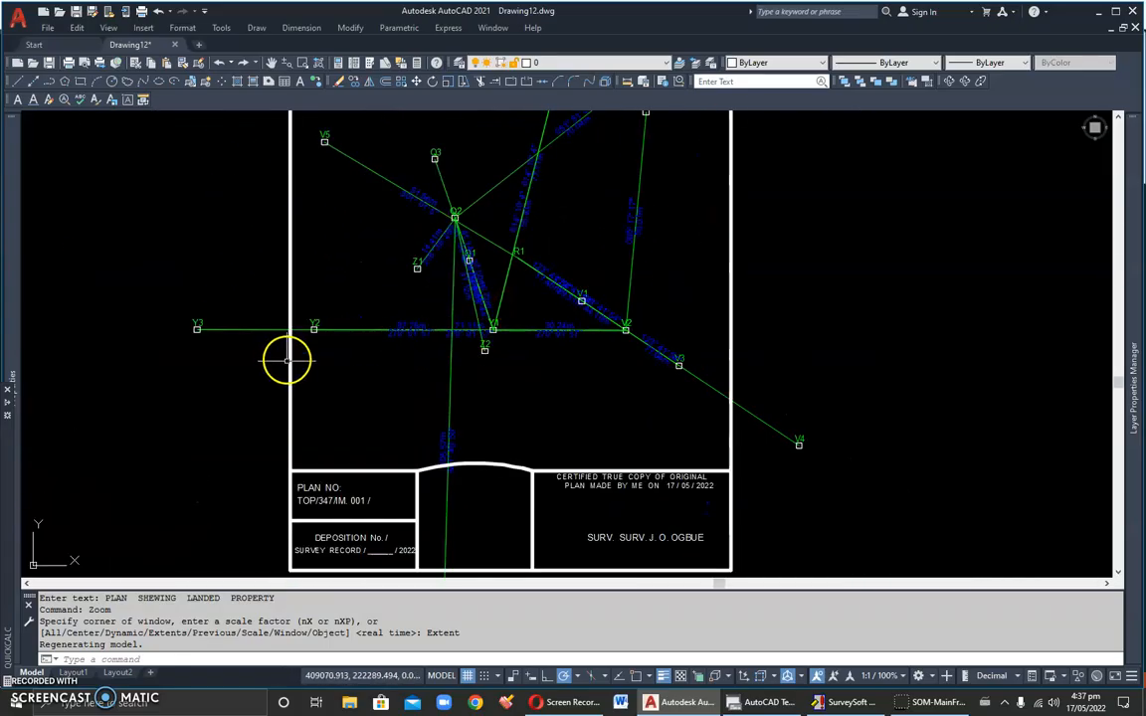